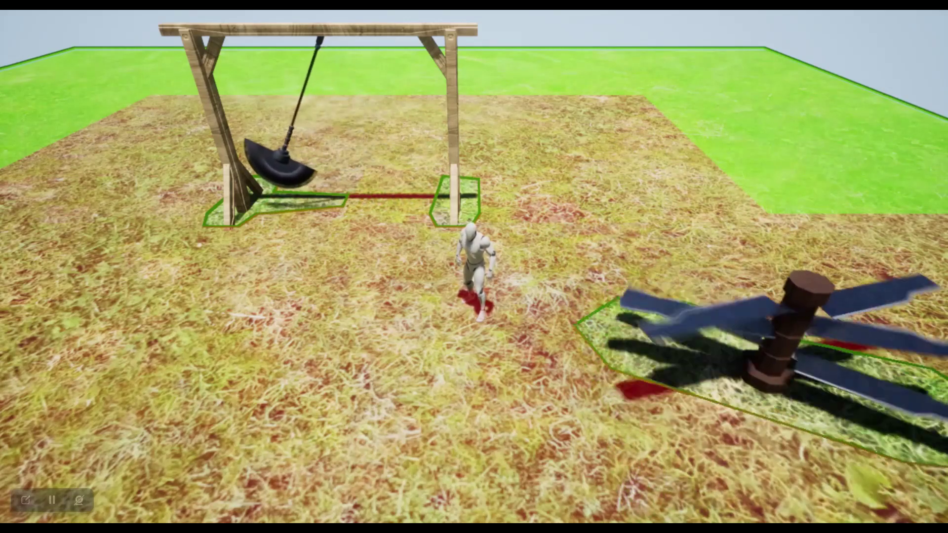
Play the level with the "show Navigation" console command to examine the navmesh around the moving blade trap, and stop the preview
{"action": "key", "text": "Escape"}
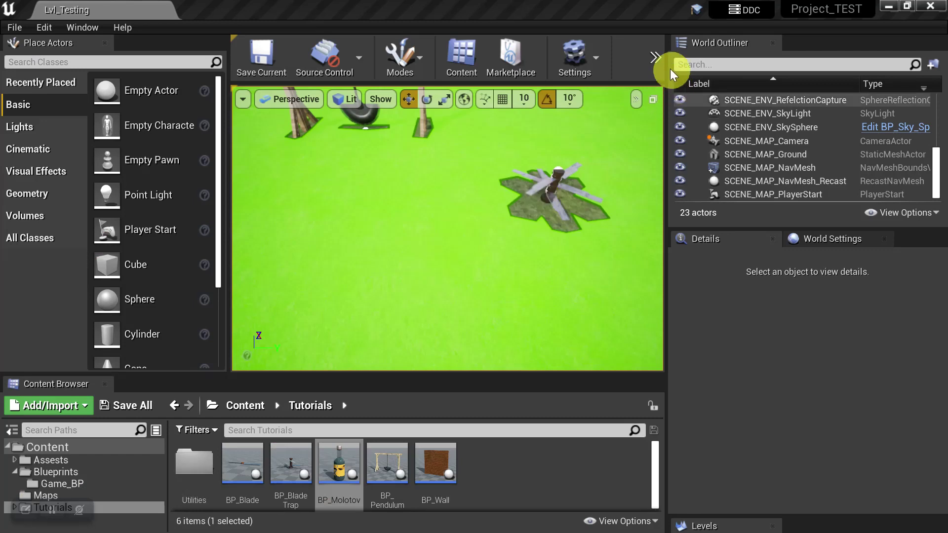
{"action": "left_click", "coordinate": [655, 58]}
{"action": "left_click", "coordinate": [687, 163]}
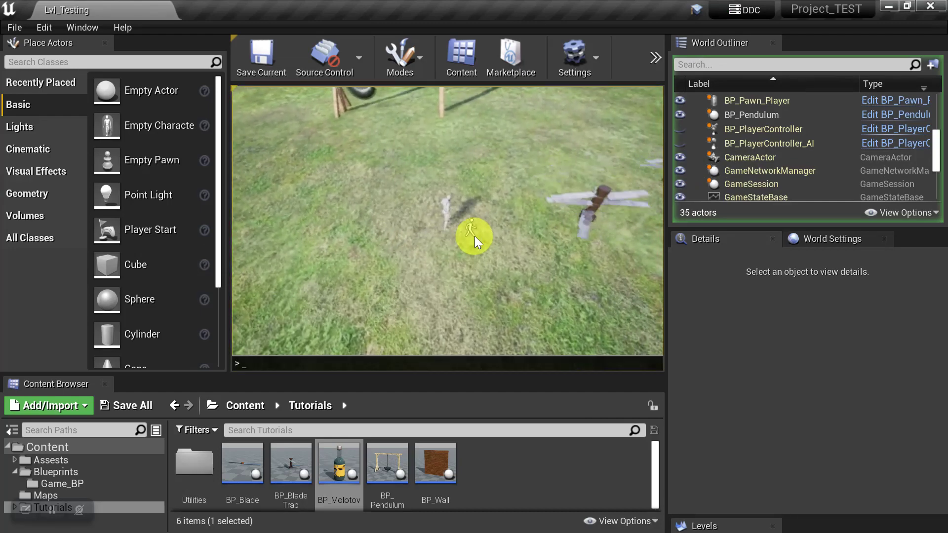
{"action": "key", "text": "grave"}
{"action": "type", "text": "show Navigation"}
{"action": "key", "text": "Return"}
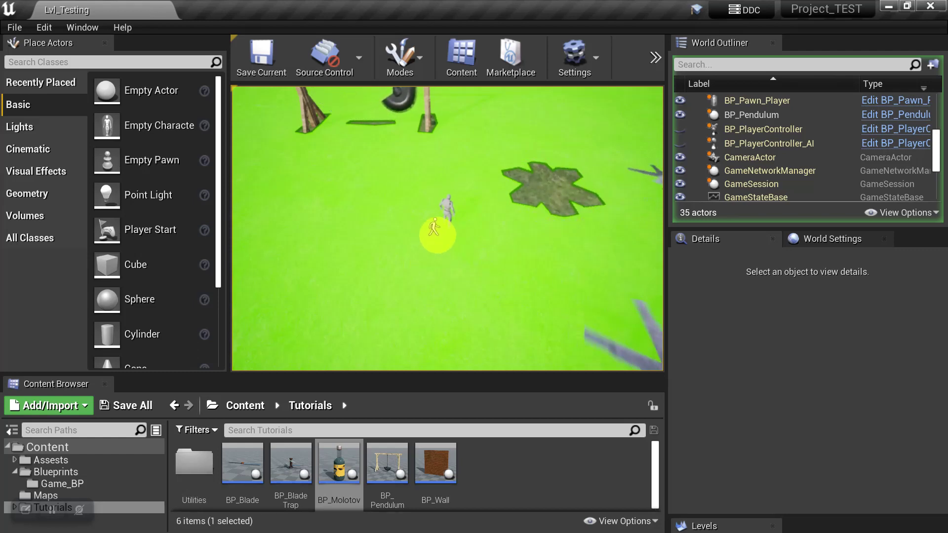
{"action": "key", "text": "Escape"}
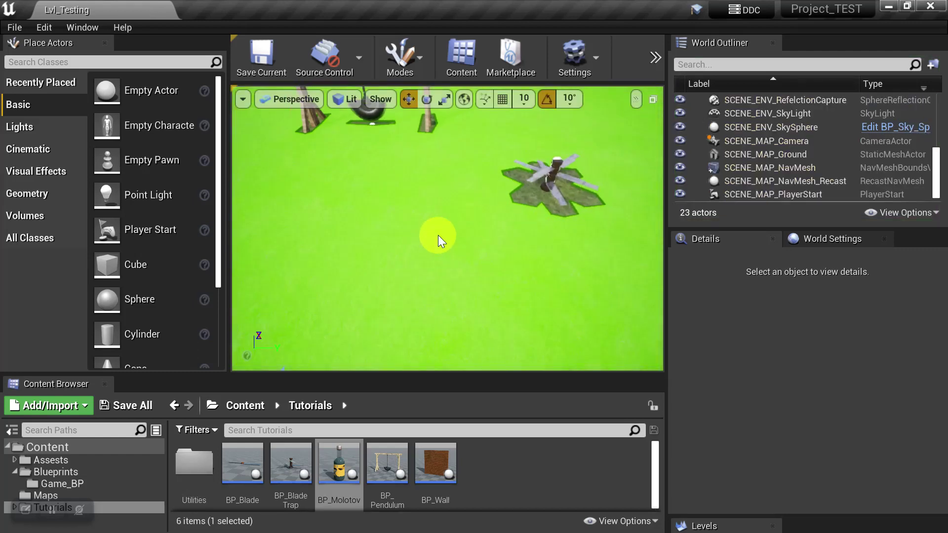
Set the navigation mesh Runtime Generation to Dynamic Modifiers Only in the project settings and save the level
{"action": "left_click", "coordinate": [49, 28]}
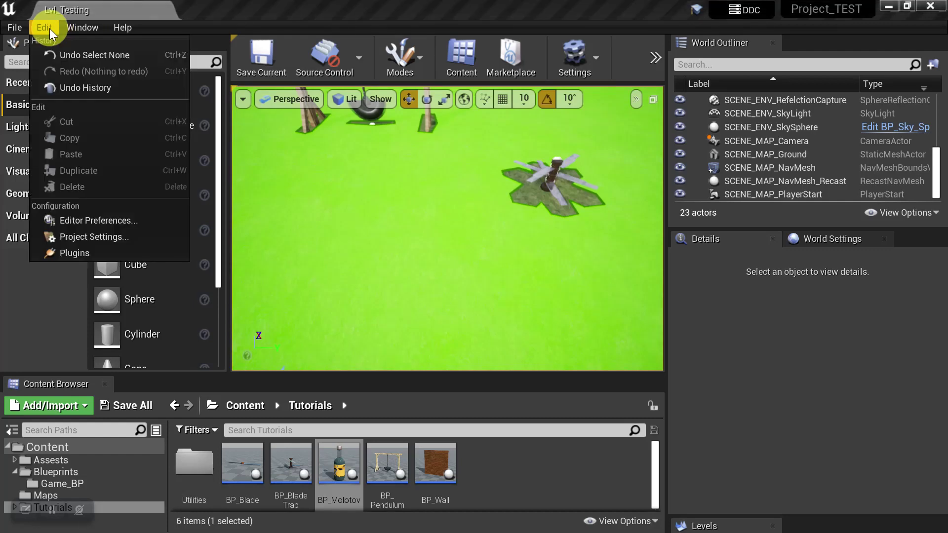
{"action": "left_click", "coordinate": [93, 236]}
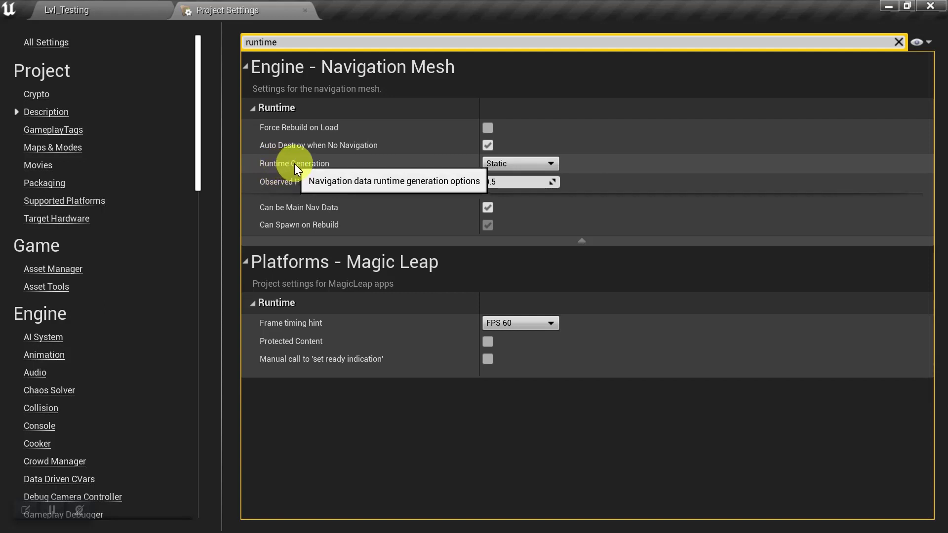
{"action": "left_click", "coordinate": [506, 164]}
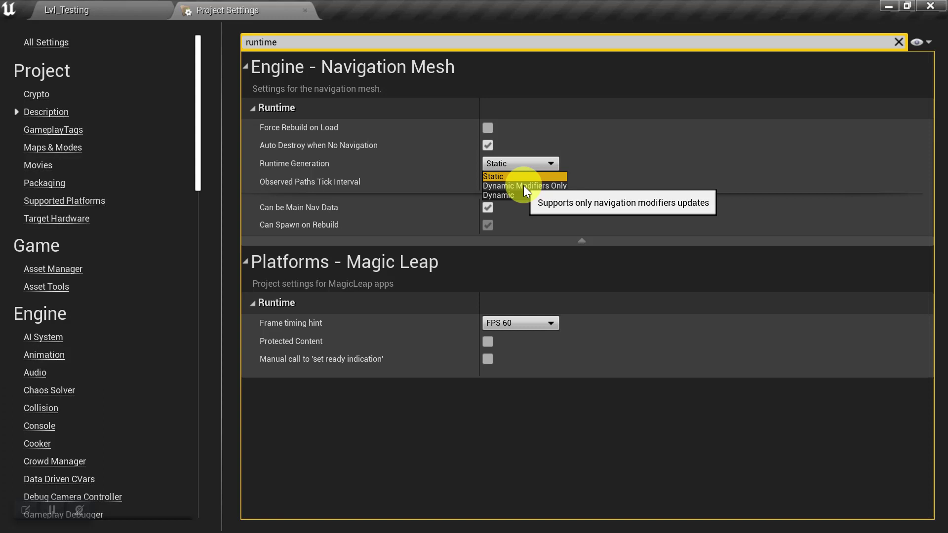
{"action": "left_click", "coordinate": [524, 185]}
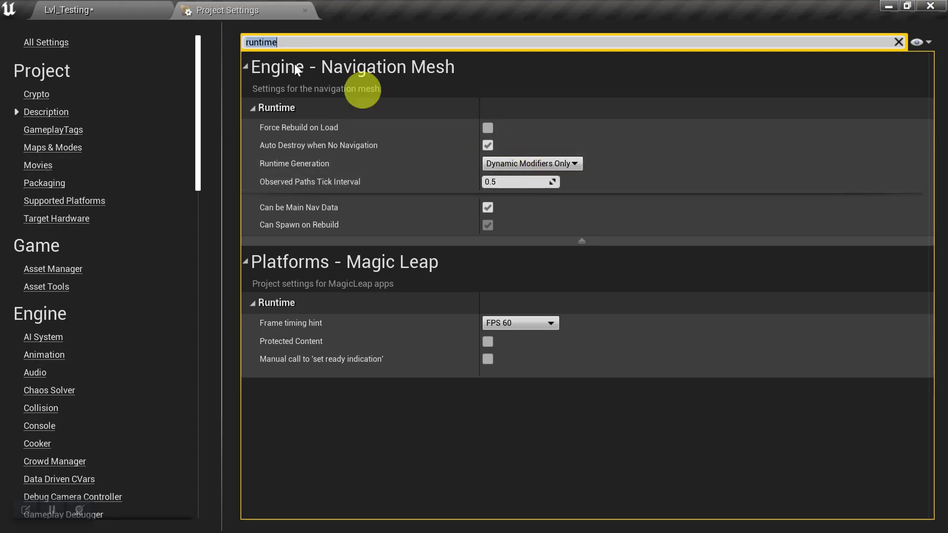
{"action": "left_click", "coordinate": [305, 10]}
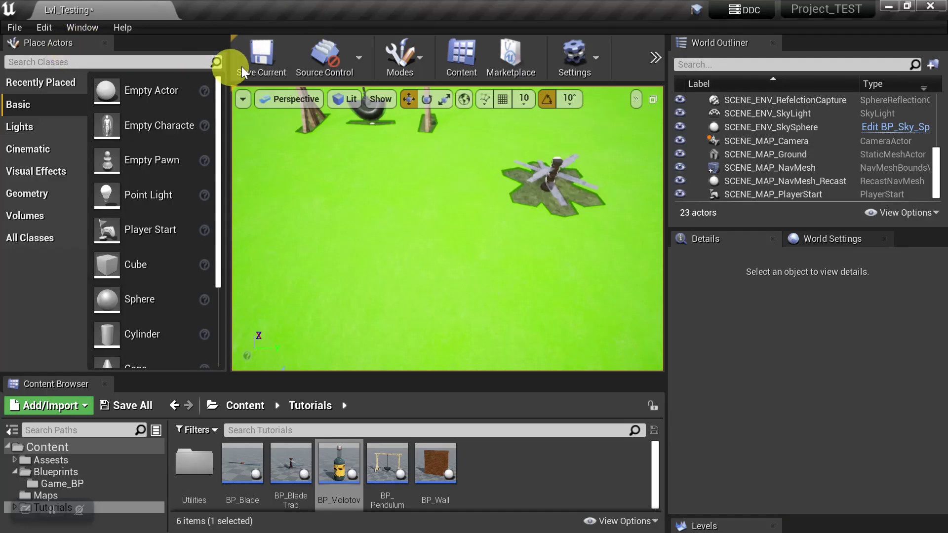
{"action": "left_click", "coordinate": [265, 62]}
Run a game preview with "show Navigation" to check how the navmesh responds to the new runtime generation mode, and end it
{"action": "left_click", "coordinate": [656, 56]}
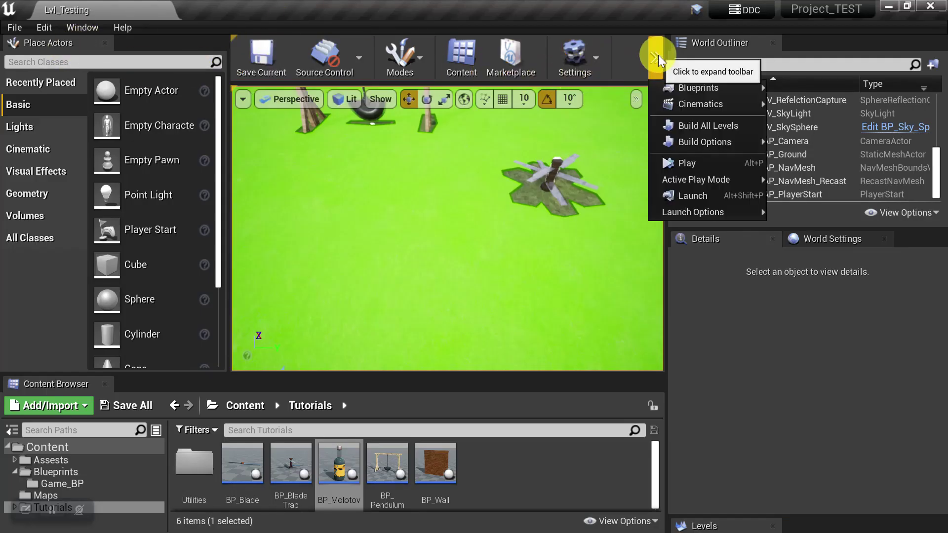
{"action": "left_click", "coordinate": [692, 162]}
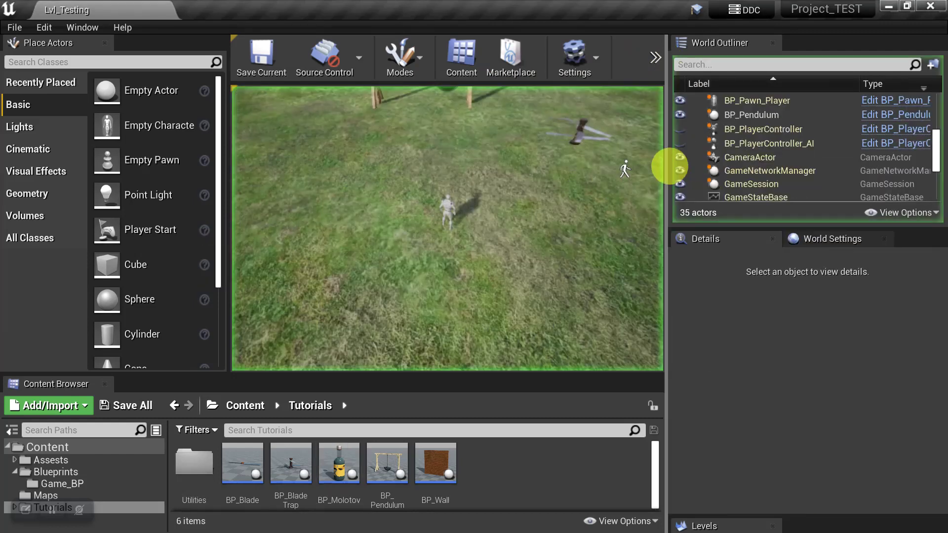
{"action": "key", "text": "grave"}
{"action": "type", "text": "show Navigation"}
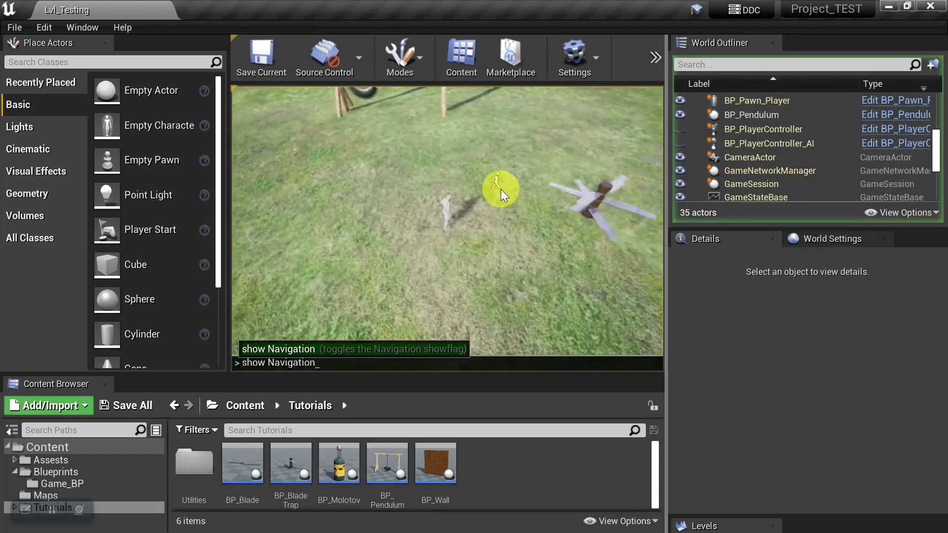
{"action": "key", "text": "Return"}
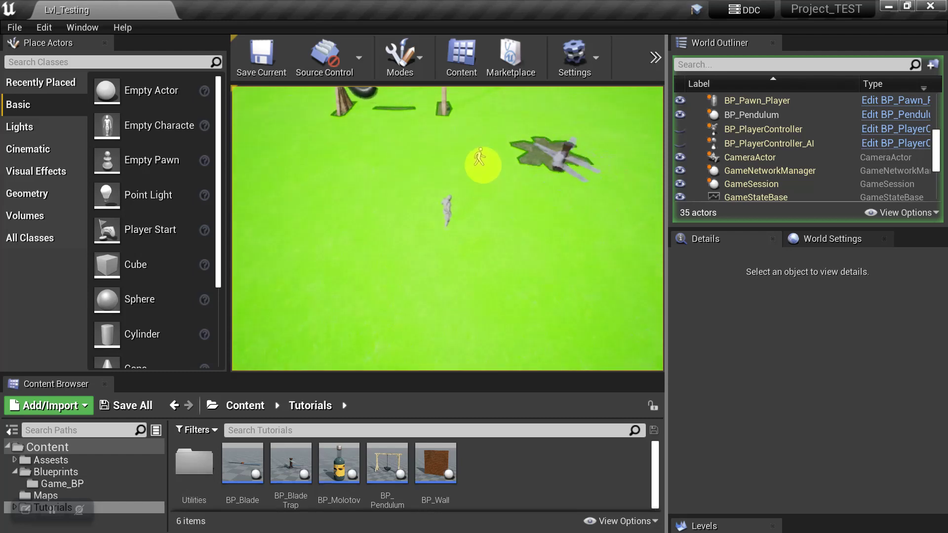
{"action": "scroll", "coordinate": [483, 165], "scroll_direction": "up", "scroll_amount": 3}
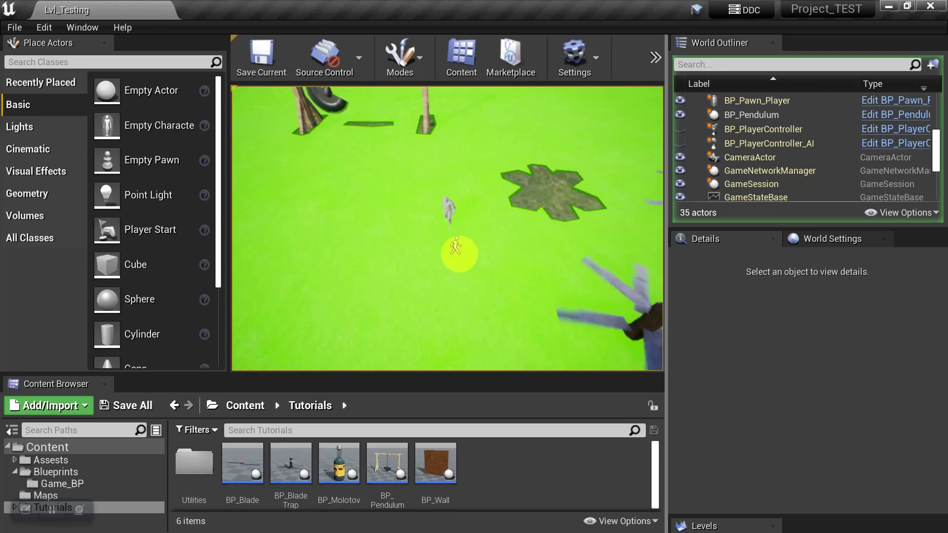
{"action": "key", "text": "Escape"}
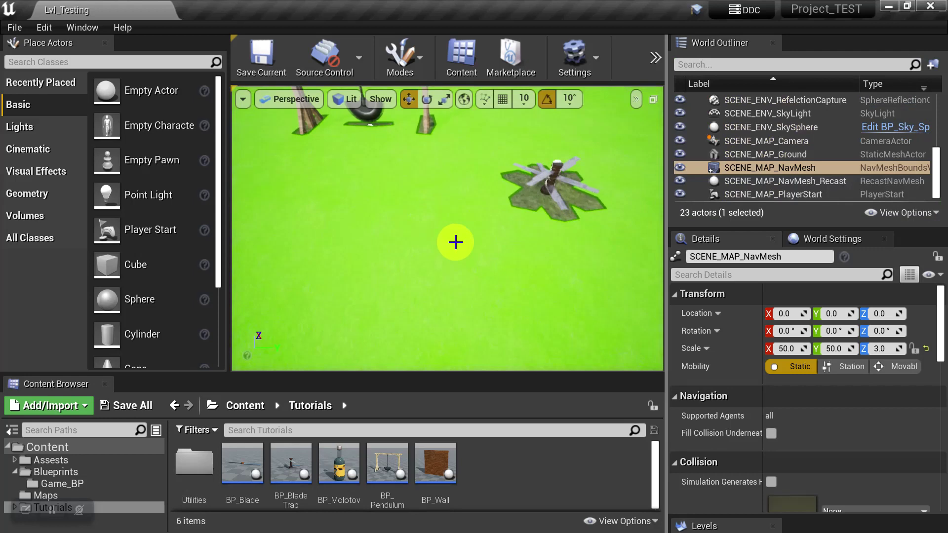
Add a Nav Modifier component to the BP_Blade blueprint, and compile and save the blueprint
{"action": "left_click", "coordinate": [241, 463]}
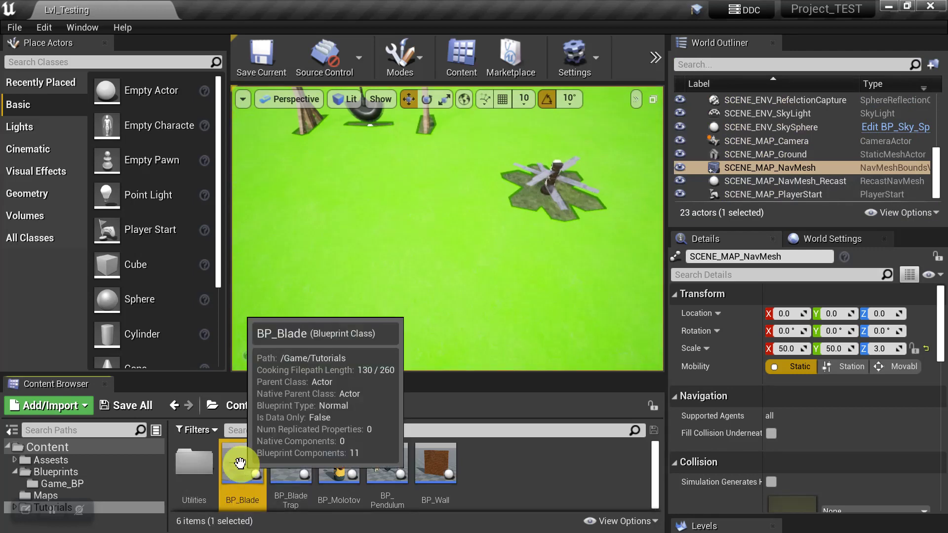
{"action": "double_click", "coordinate": [241, 463]}
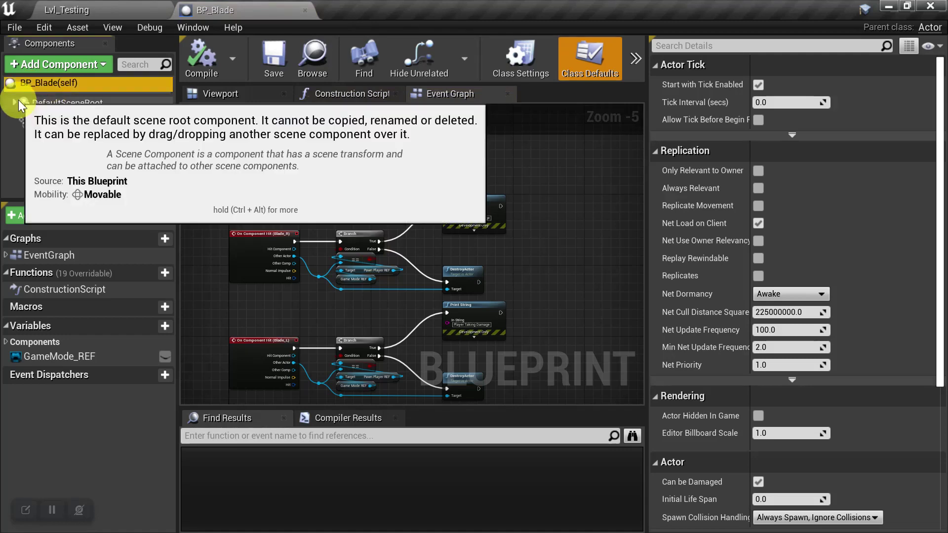
{"action": "left_click", "coordinate": [16, 102]}
{"action": "left_click", "coordinate": [55, 69]}
{"action": "type", "text": "nav m"}
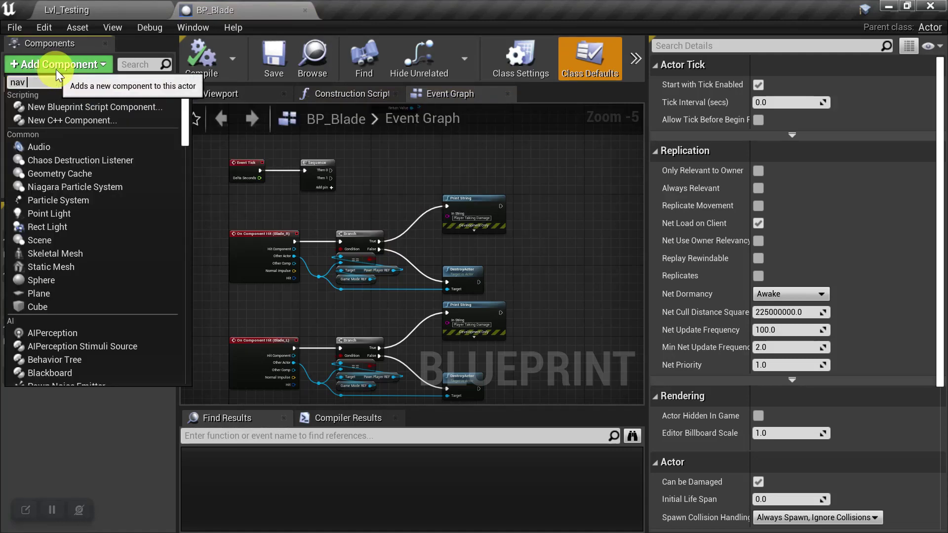
{"action": "left_click", "coordinate": [22, 102]}
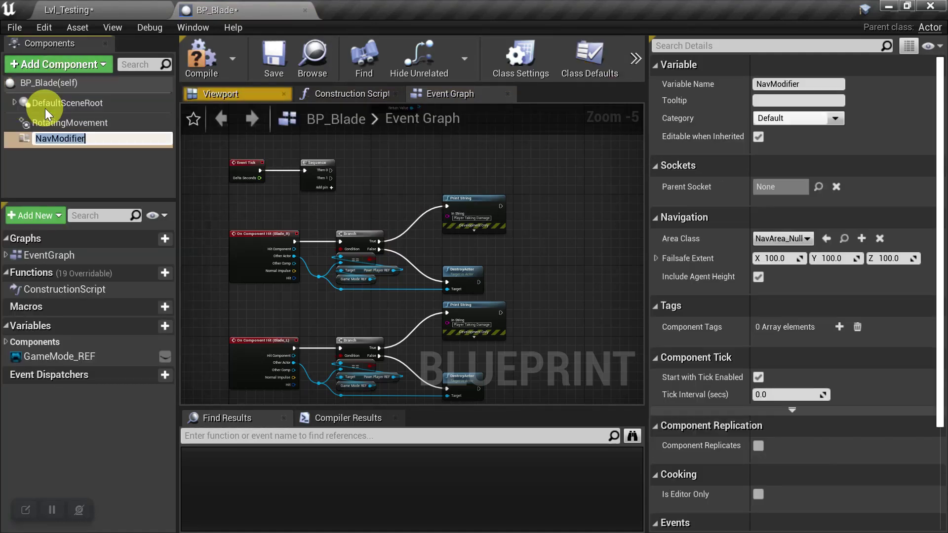
{"action": "left_click", "coordinate": [119, 176]}
{"action": "left_click", "coordinate": [75, 144]}
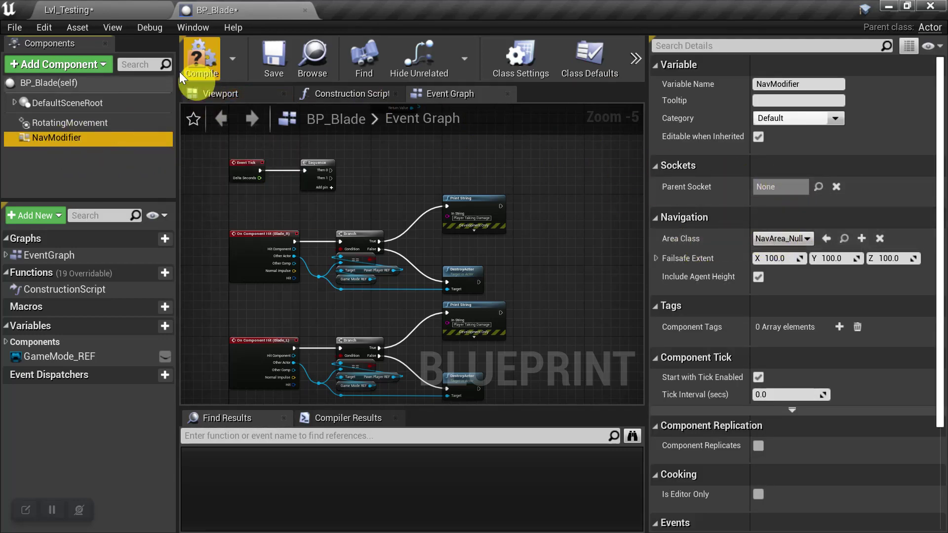
{"action": "left_click", "coordinate": [274, 60]}
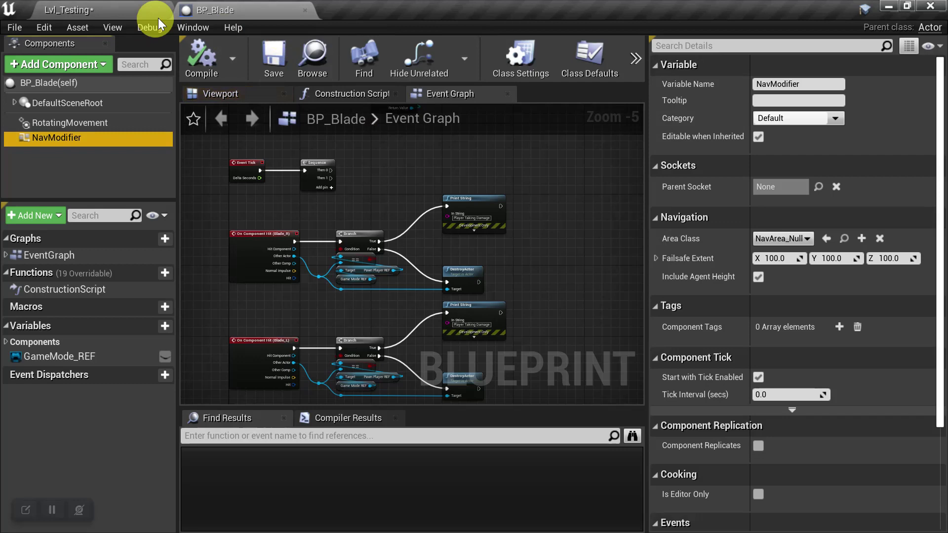
Save the Lvl_Testing level and play it with "show Navigation" to examine the blade trap's effect on the navmesh
{"action": "left_click", "coordinate": [165, 8]}
{"action": "left_click", "coordinate": [267, 54]}
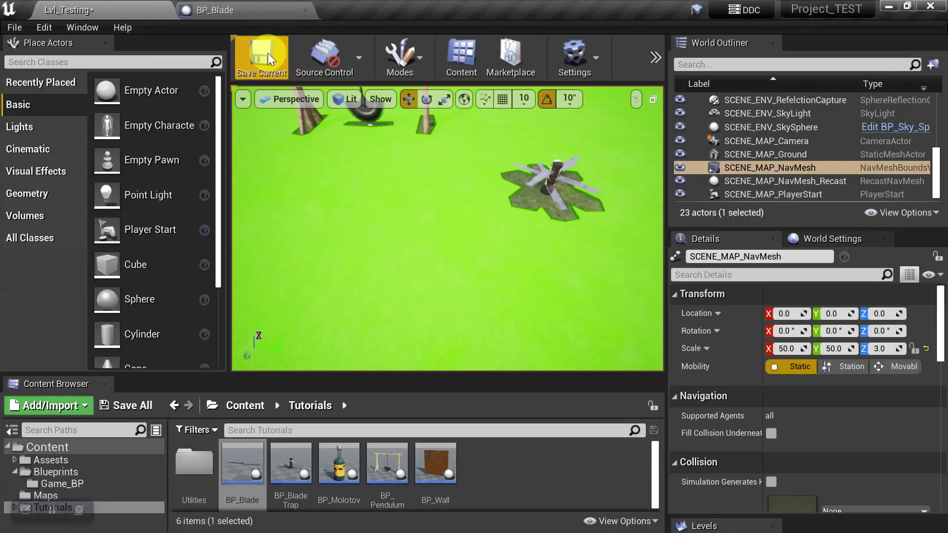
{"action": "left_click", "coordinate": [657, 61]}
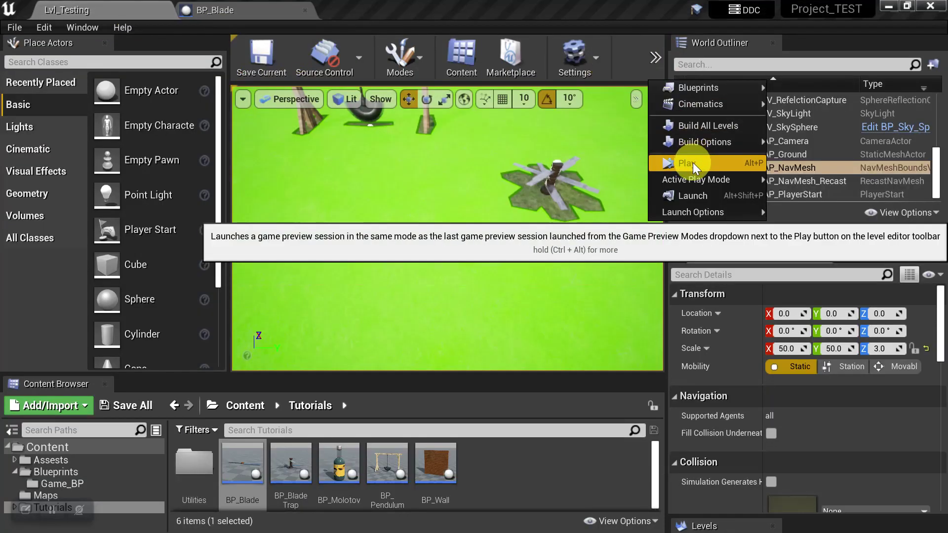
{"action": "left_click", "coordinate": [692, 162]}
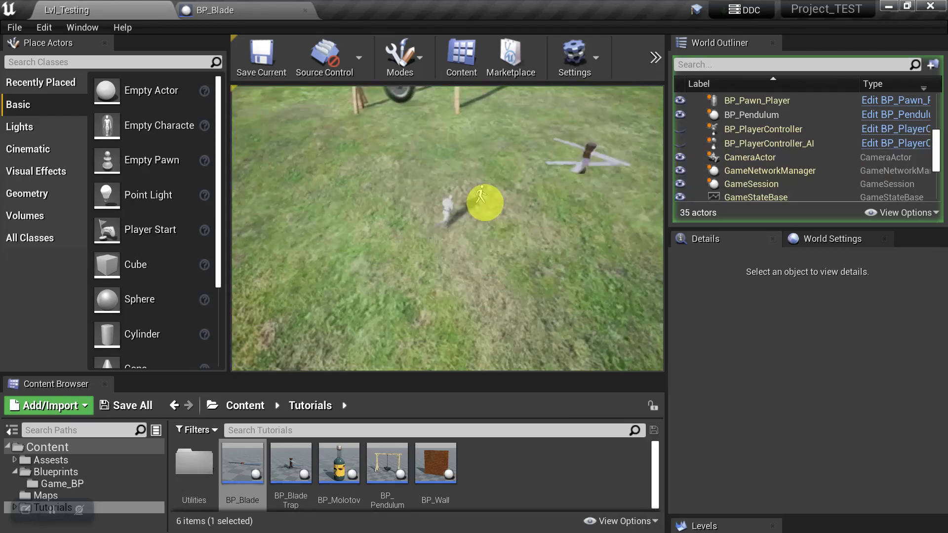
{"action": "key", "text": "grave"}
{"action": "type", "text": "show Navigation"}
{"action": "key", "text": "Return"}
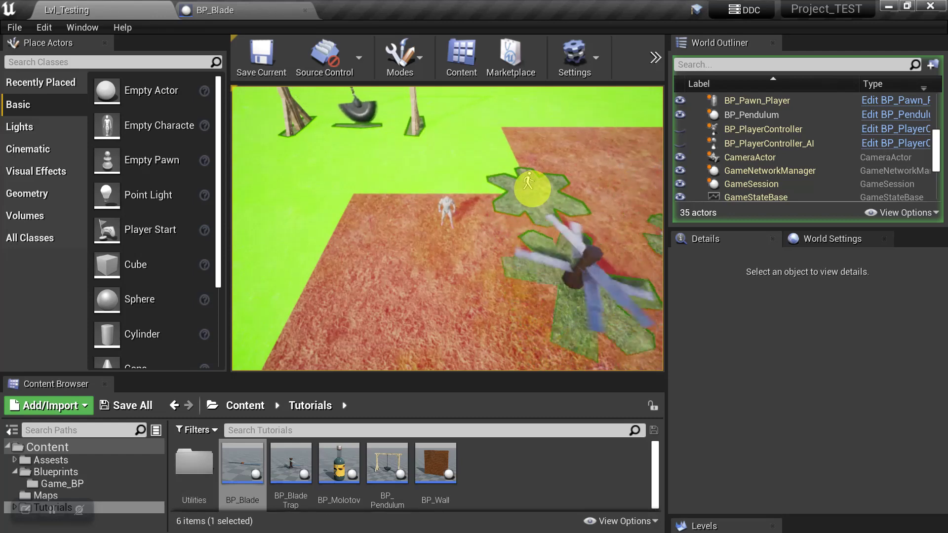
{"action": "key", "text": "Escape"}
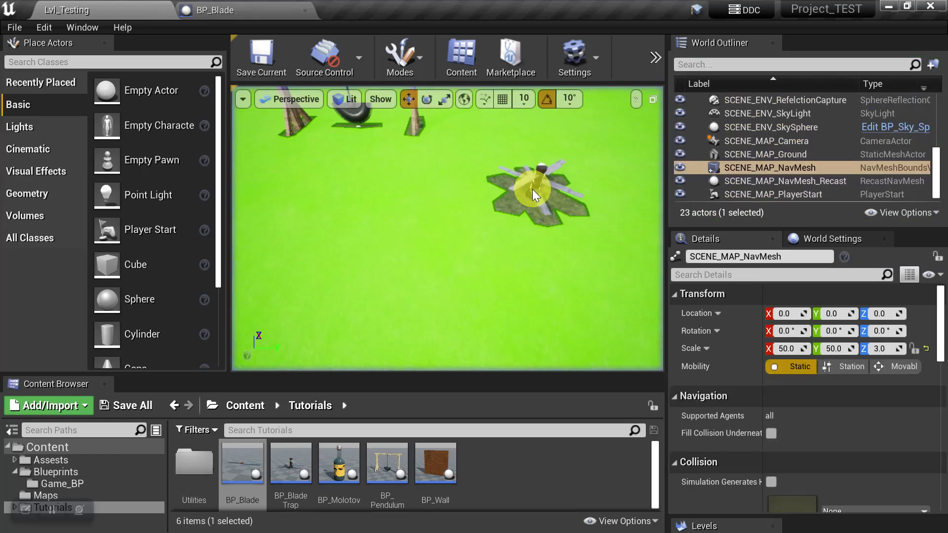
Disable Can Ever Affect Navigation for BP_Blade's components from DefaultSceneRoot through Blade_L1, and compile and save the blueprint
{"action": "left_click", "coordinate": [236, 10]}
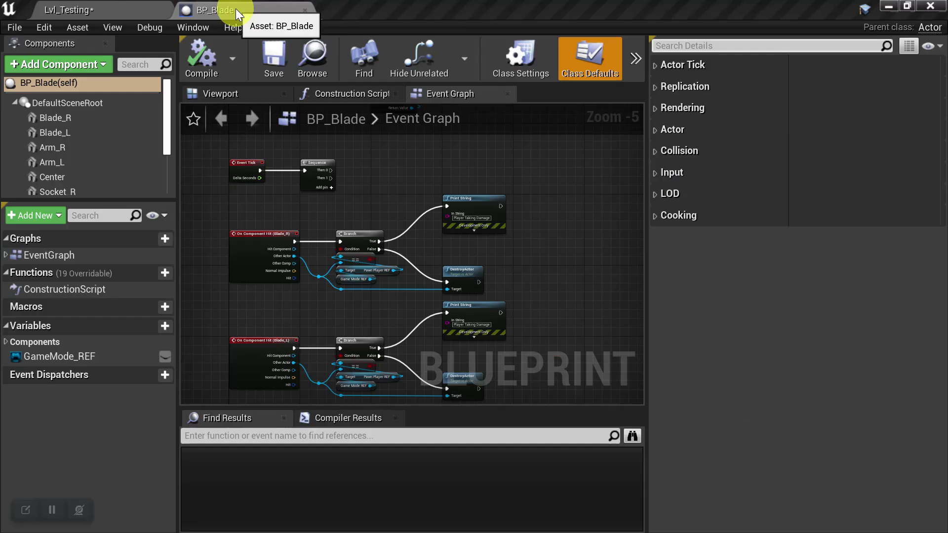
{"action": "left_click", "coordinate": [77, 106]}
{"action": "scroll", "coordinate": [85, 123], "scroll_direction": "down", "scroll_amount": 3}
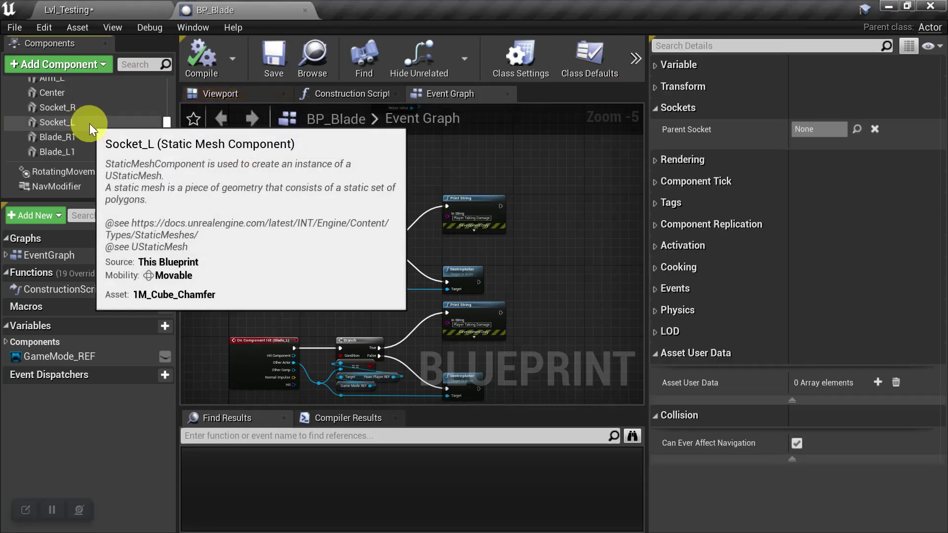
{"action": "left_click", "coordinate": [73, 152], "text": "shift"}
{"action": "scroll", "coordinate": [99, 145], "scroll_direction": "up", "scroll_amount": 3}
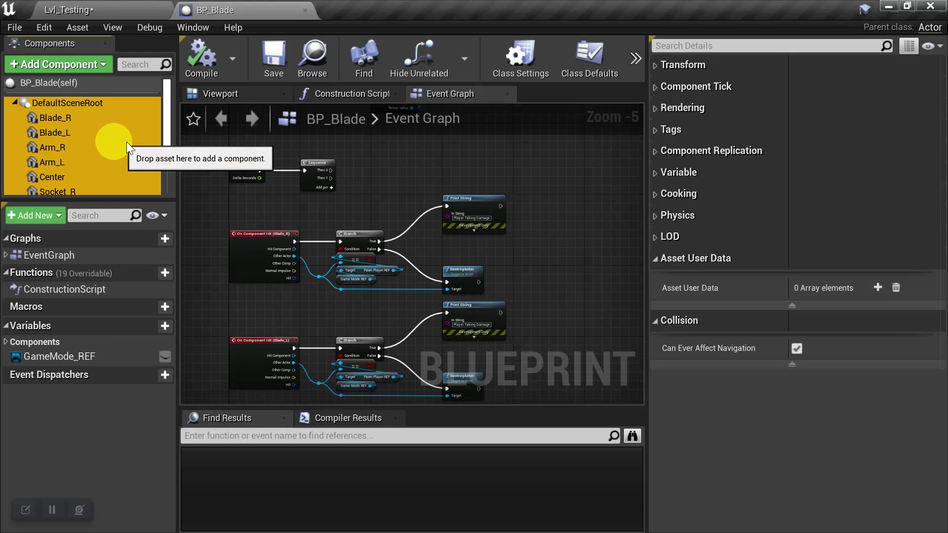
{"action": "left_click", "coordinate": [683, 46]}
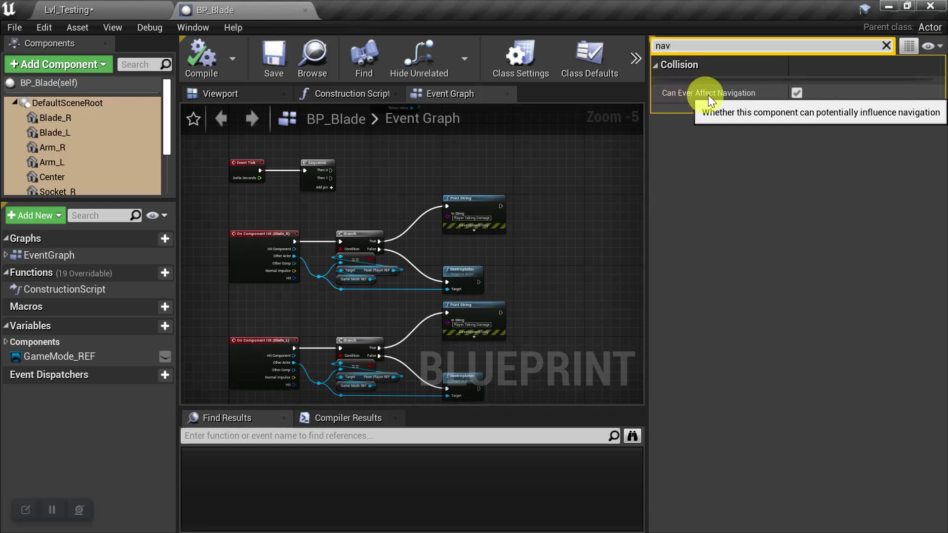
{"action": "left_click", "coordinate": [796, 93]}
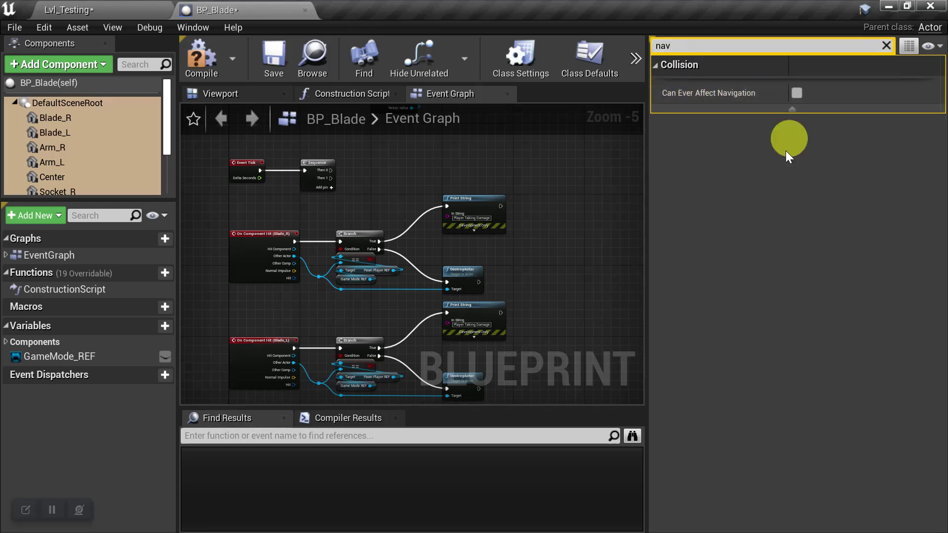
{"action": "left_click", "coordinate": [204, 58]}
{"action": "left_click", "coordinate": [275, 53]}
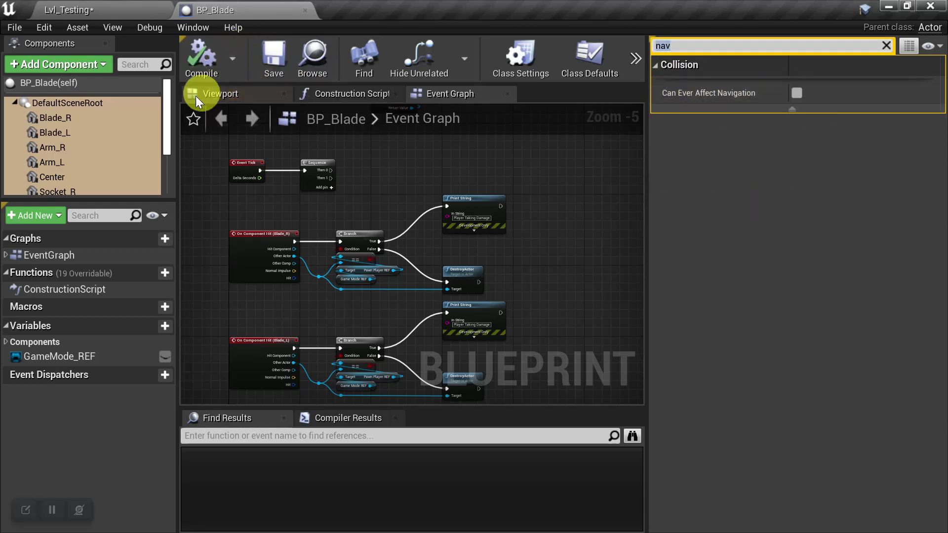
Set the Area Class of BP_Blade's NavModifier component to None, and compile and save the blueprint
{"action": "scroll", "coordinate": [128, 109], "scroll_direction": "down", "scroll_amount": 3}
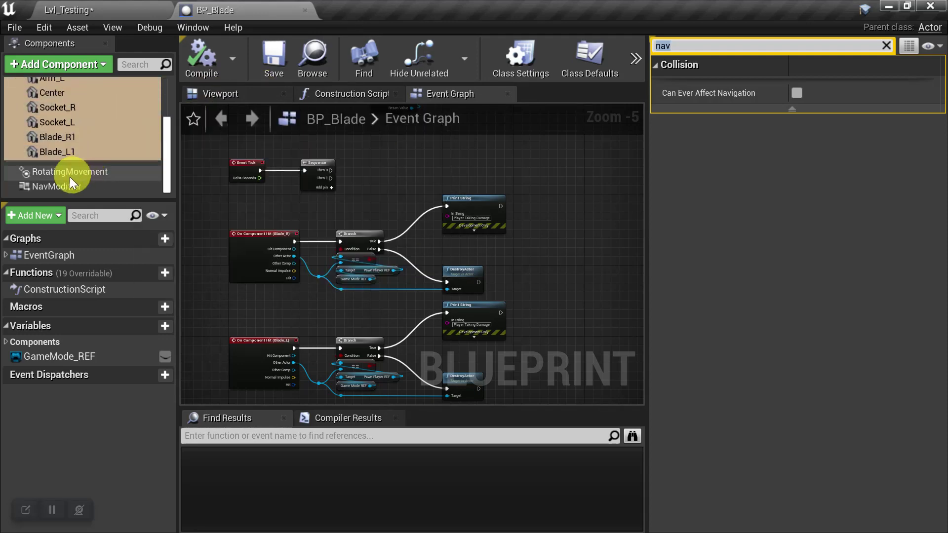
{"action": "left_click", "coordinate": [67, 188]}
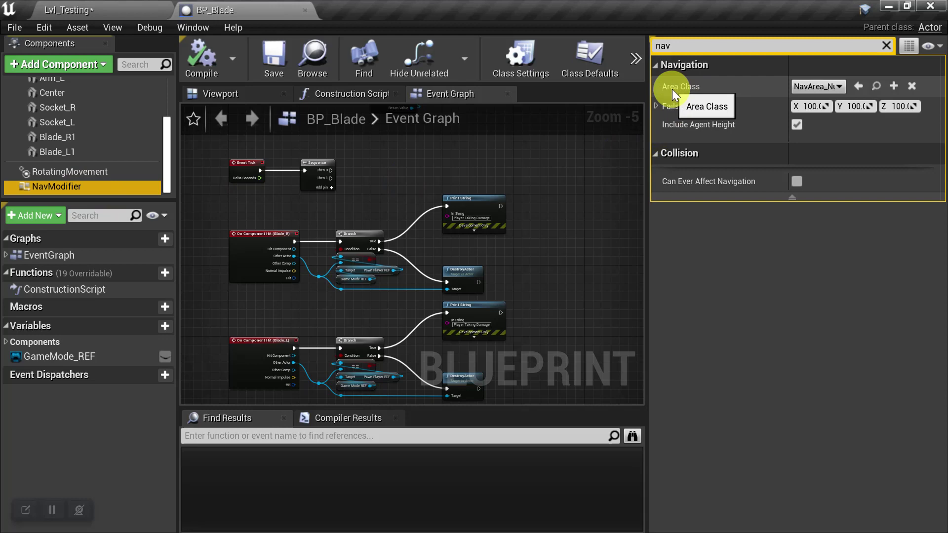
{"action": "left_click", "coordinate": [818, 86]}
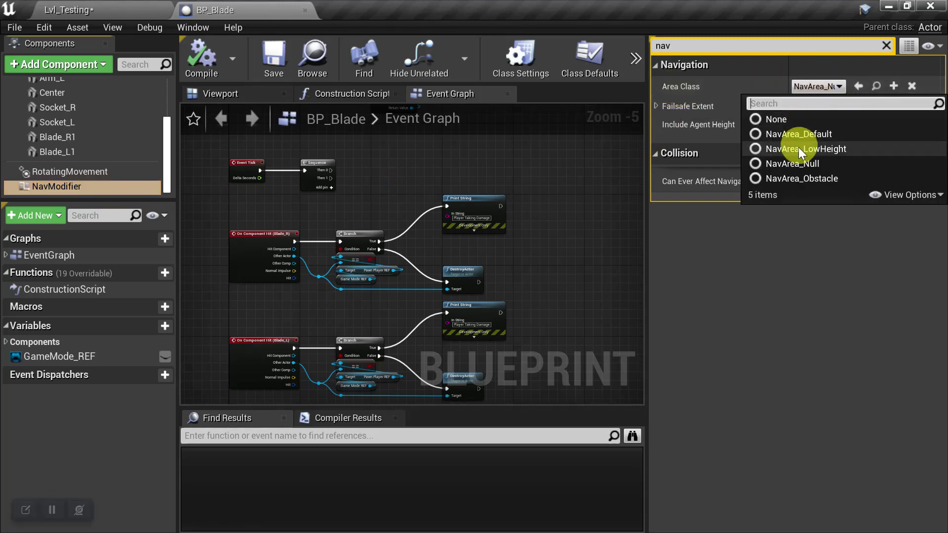
{"action": "left_click", "coordinate": [790, 120]}
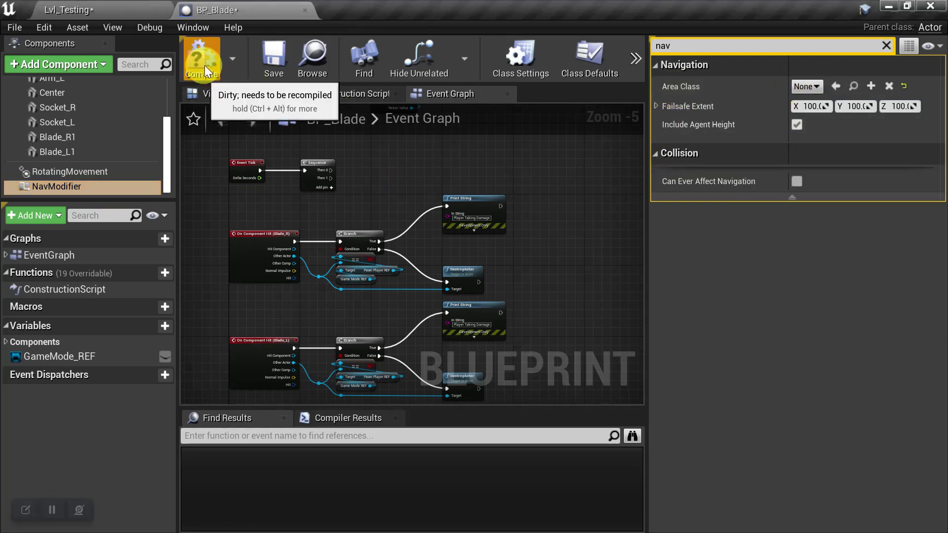
{"action": "left_click", "coordinate": [279, 59]}
Select BP_Blade's components from DefaultSceneRoot through Blade_L1 and examine the navmesh around the blade trap in Lvl_Testing
{"action": "scroll", "coordinate": [72, 133], "scroll_direction": "up", "scroll_amount": 3}
{"action": "left_click", "coordinate": [76, 104]}
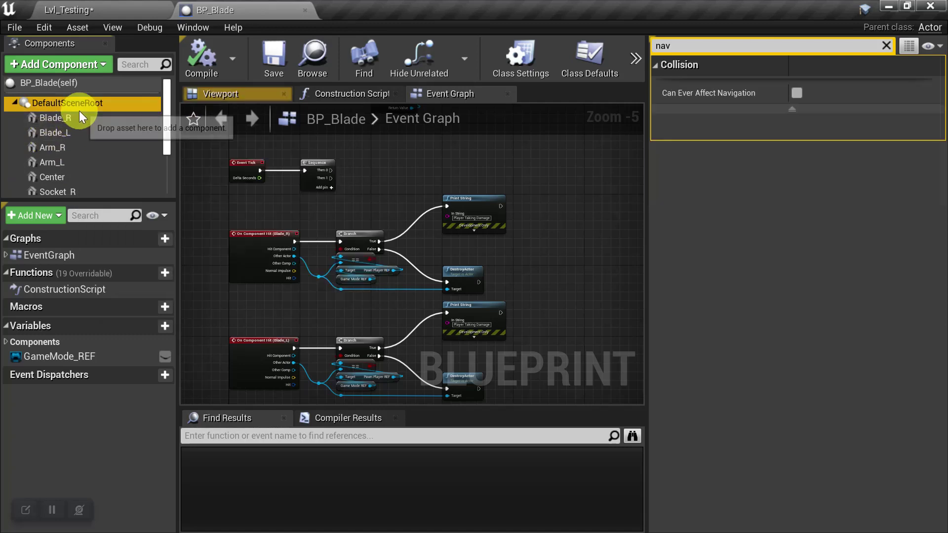
{"action": "scroll", "coordinate": [83, 135], "scroll_direction": "down", "scroll_amount": 3}
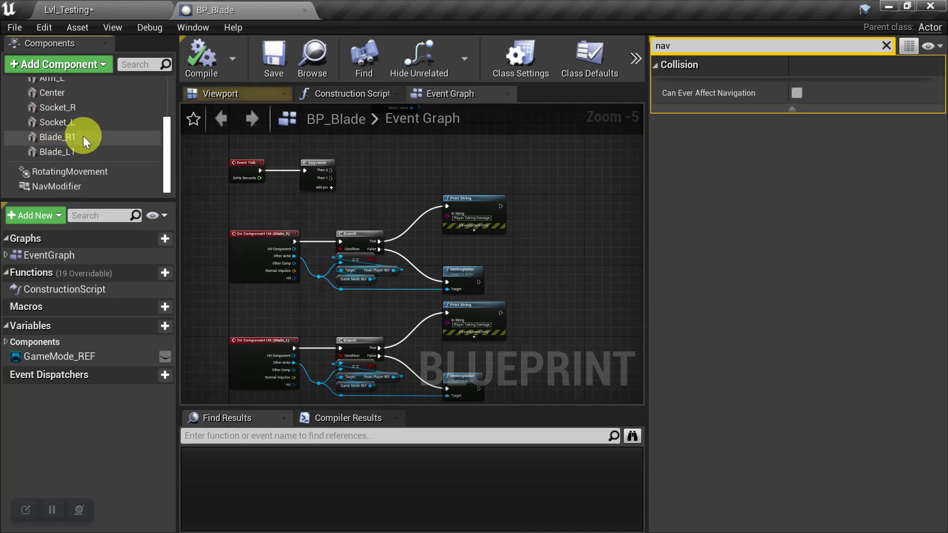
{"action": "left_click", "coordinate": [125, 7]}
{"action": "left_click_drag", "start_coordinate": [543, 214], "coordinate": [297, 194]}
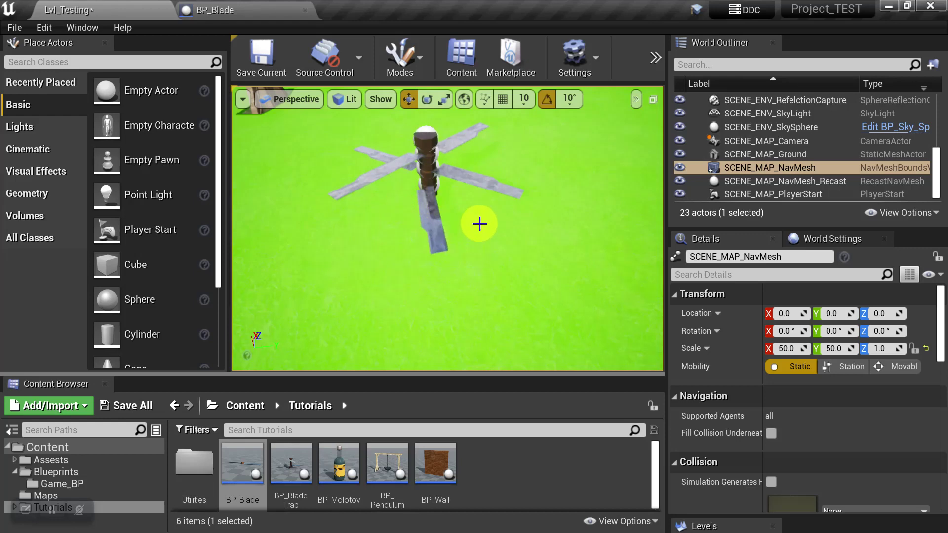
Set the Area Class of BP_Blade's NavModifier component to NavArea_Null, save the blueprint and return to Lvl_Testing
{"action": "left_click", "coordinate": [257, 16]}
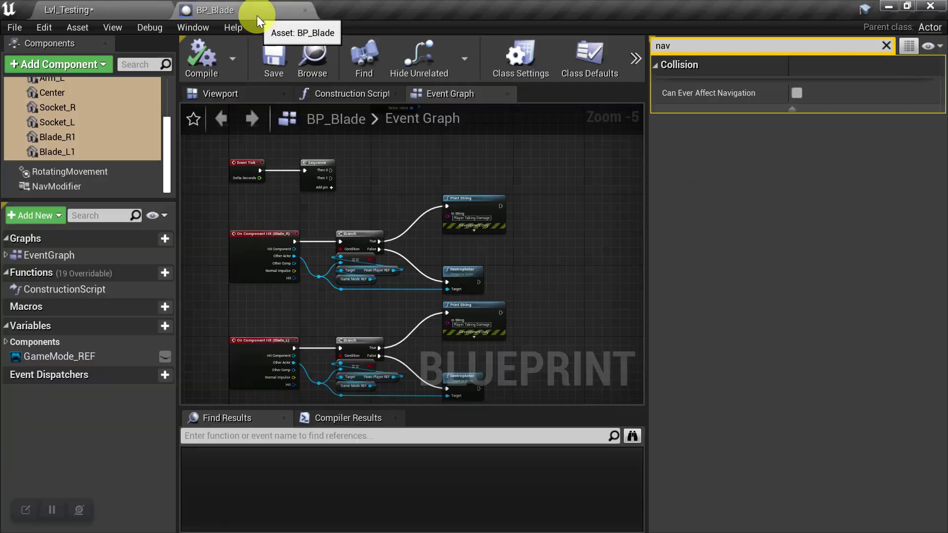
{"action": "left_click", "coordinate": [76, 188]}
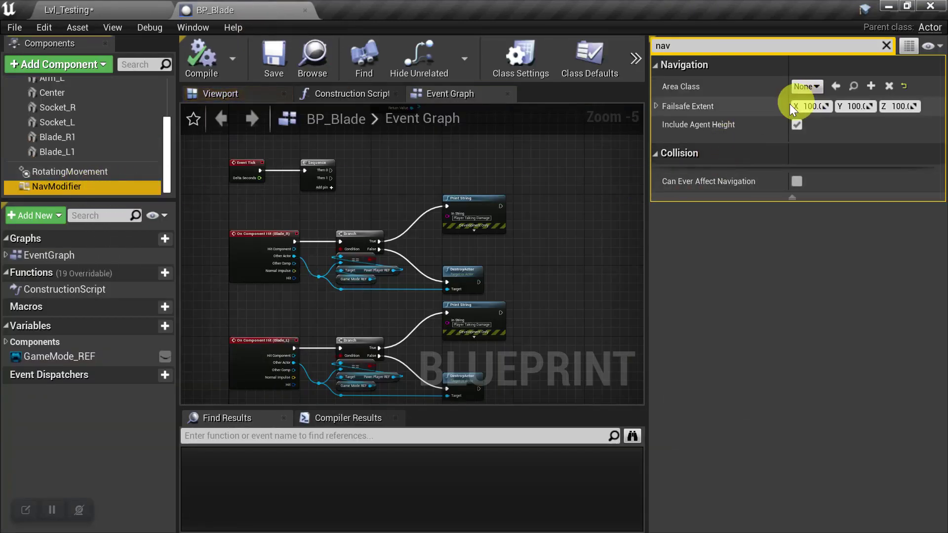
{"action": "left_click", "coordinate": [806, 85]}
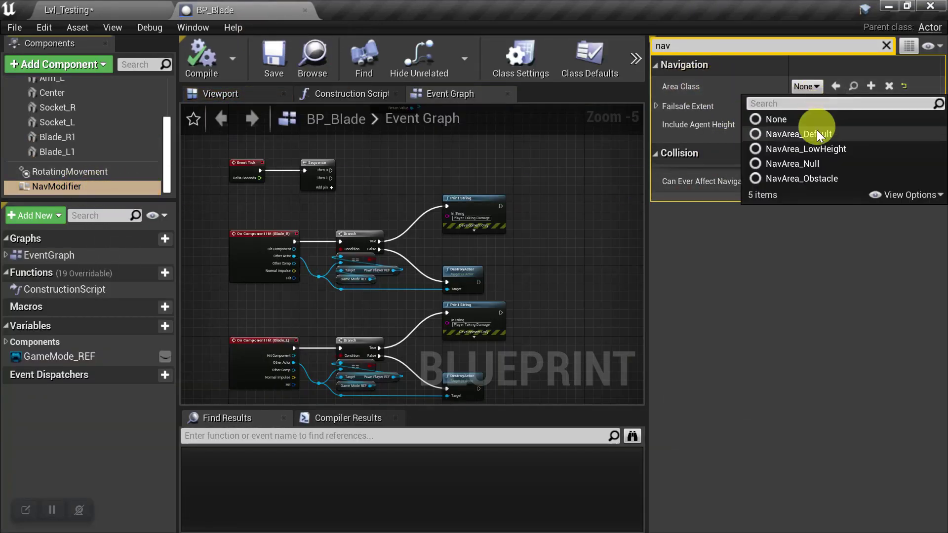
{"action": "left_click", "coordinate": [814, 164]}
{"action": "left_click", "coordinate": [269, 55]}
{"action": "left_click", "coordinate": [139, 15]}
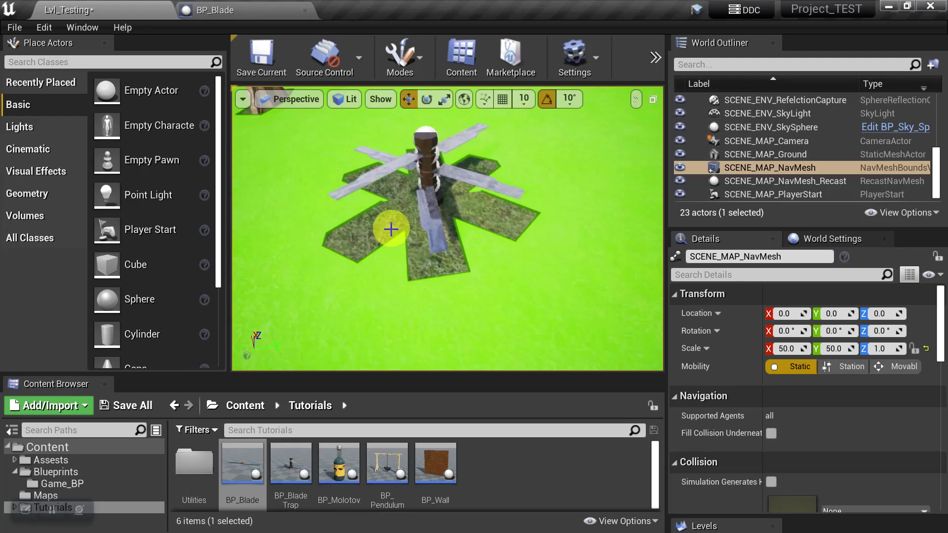
Play the level with "show Navigation" to examine how the navmesh updates around the rotating blade traps
{"action": "left_click", "coordinate": [655, 55]}
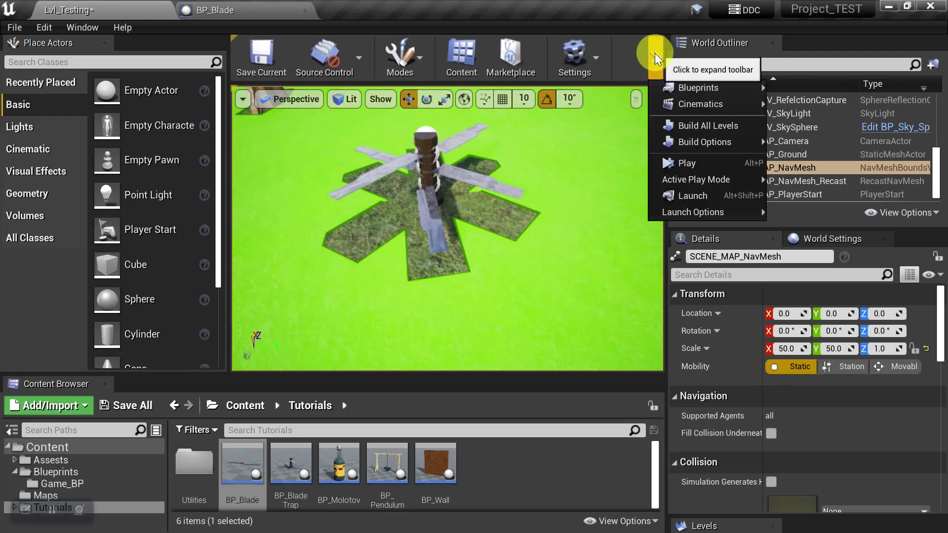
{"action": "left_click", "coordinate": [681, 163]}
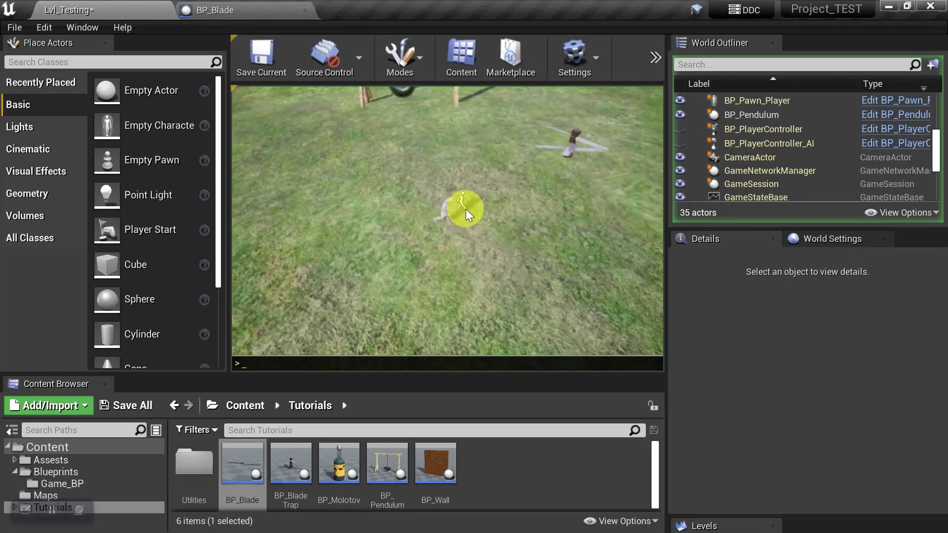
{"action": "key", "text": "grave"}
{"action": "type", "text": "show Navigation"}
{"action": "key", "text": "Return"}
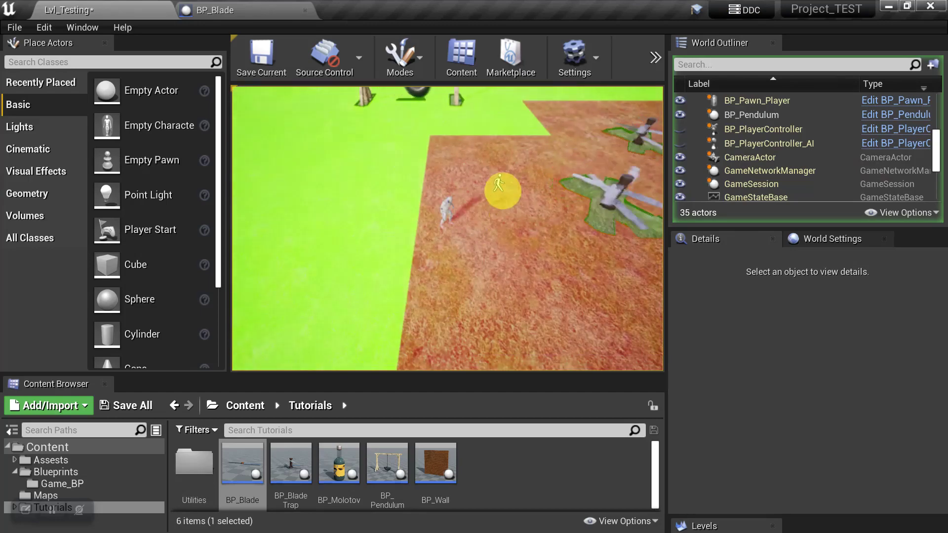
{"action": "left_click", "coordinate": [477, 186]}
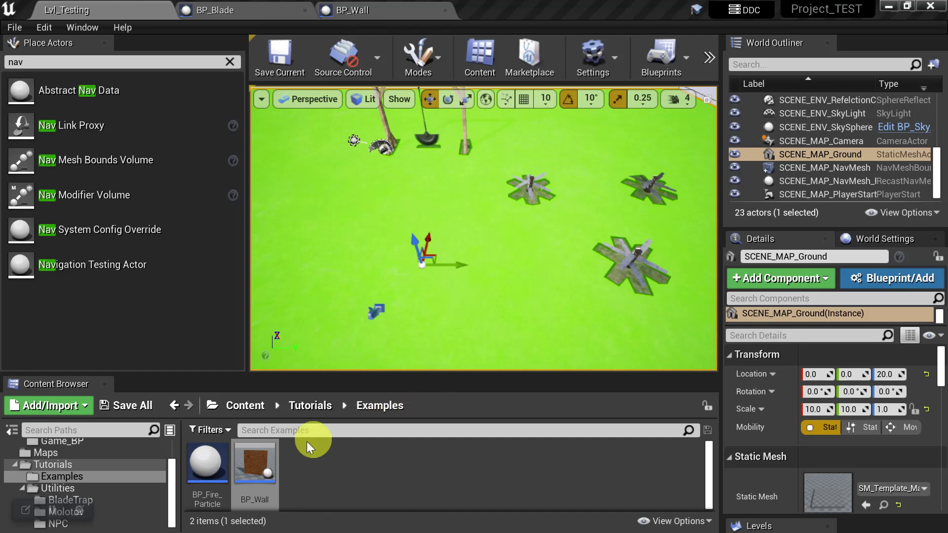
Open the BP_Wall blueprint from the Examples folder, inspect its NavModifier component's settings, and return to Lvl_Testing
{"action": "double_click", "coordinate": [257, 457]}
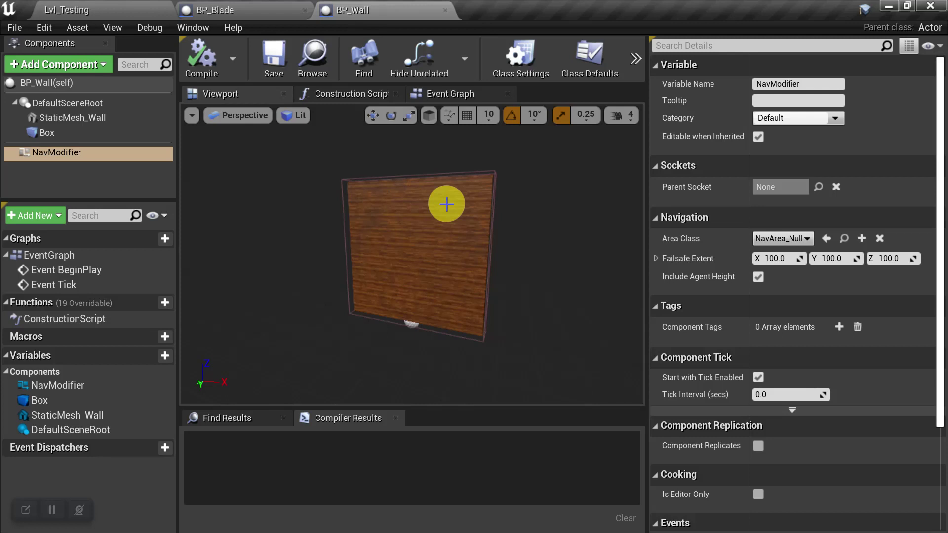
{"action": "left_click", "coordinate": [34, 152]}
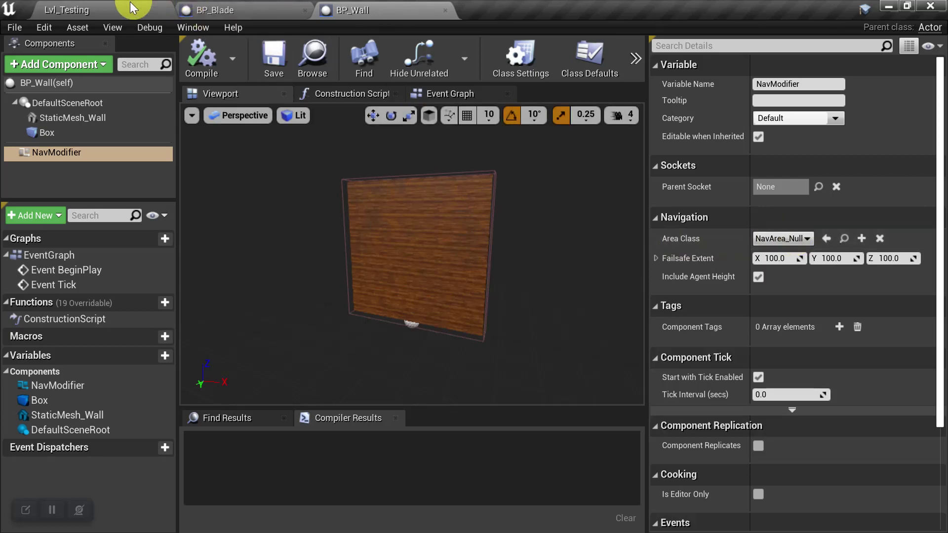
{"action": "left_click", "coordinate": [94, 5]}
Play the level with "show Navigation", spawn a wall in the game to examine its effect on the navmesh, and end the preview
{"action": "left_click", "coordinate": [709, 58]}
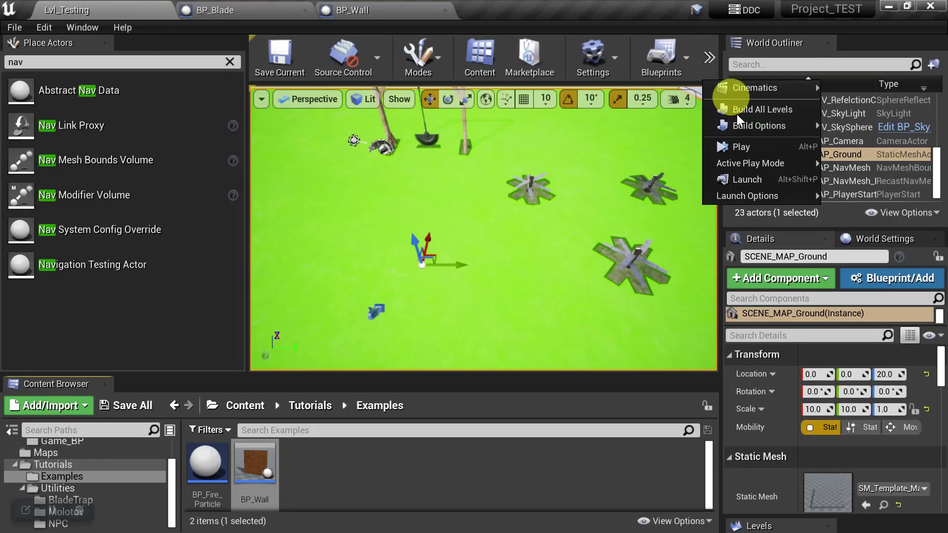
{"action": "left_click", "coordinate": [739, 145]}
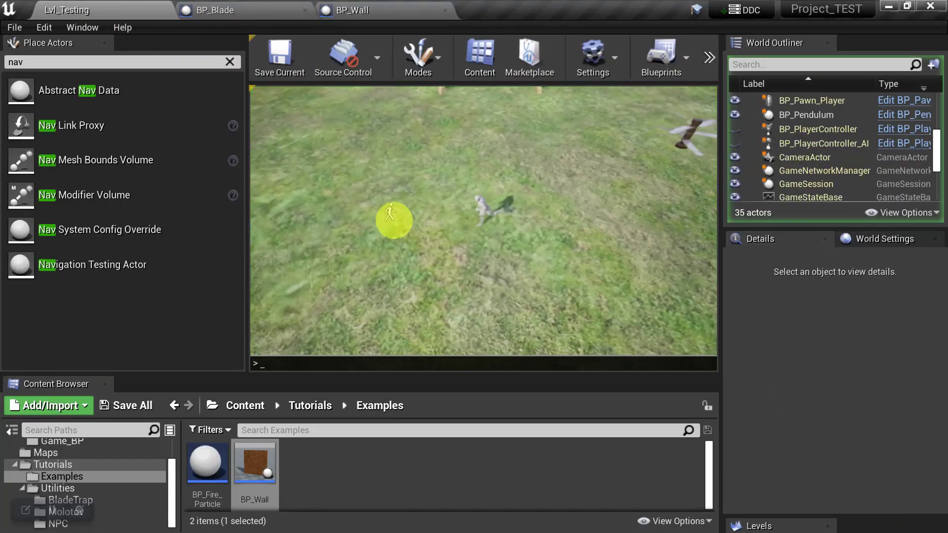
{"action": "type", "text": "show Navigation"}
{"action": "key", "text": "Return"}
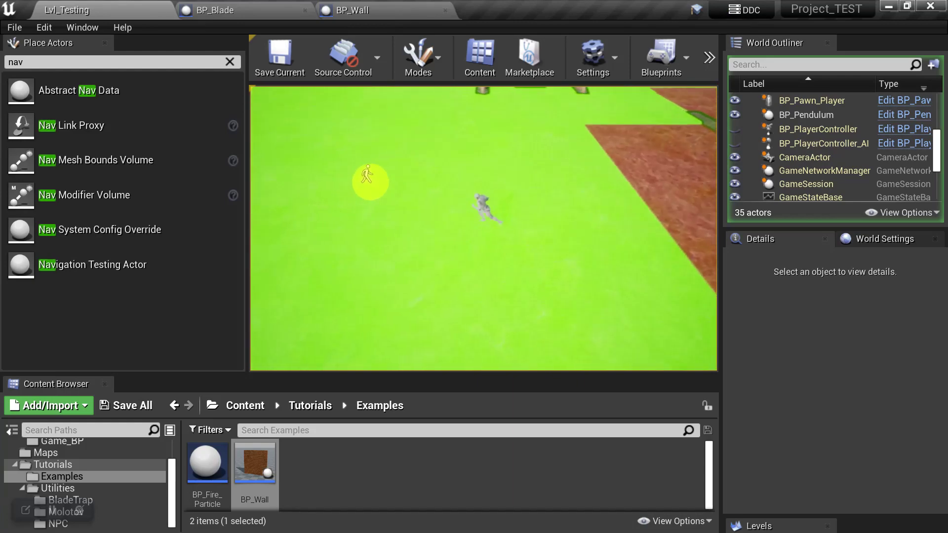
{"action": "left_click", "coordinate": [489, 238]}
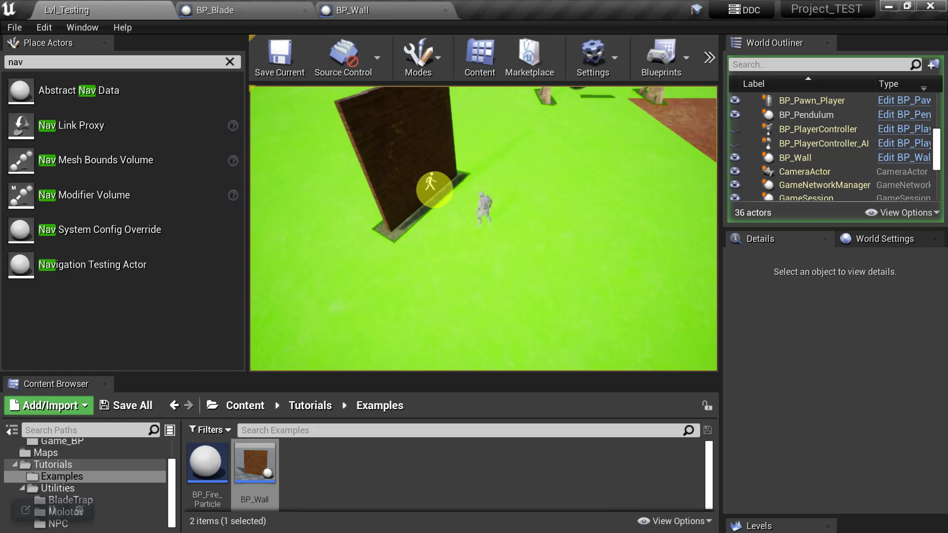
{"action": "left_click", "coordinate": [430, 184]}
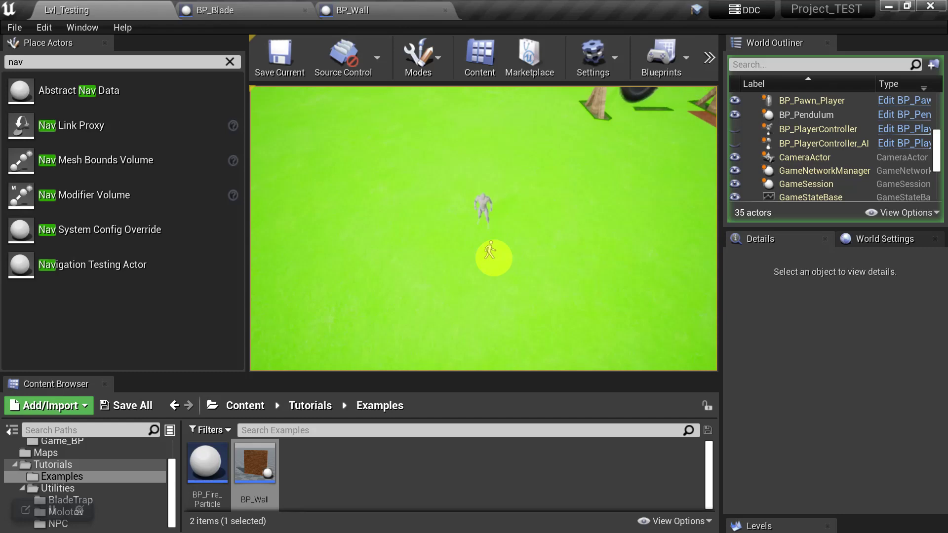
{"action": "key", "text": "Escape"}
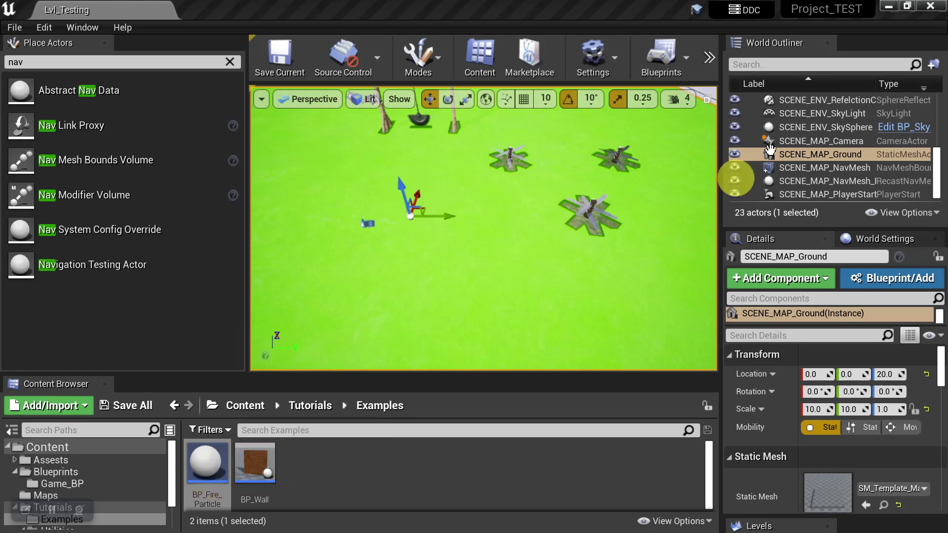
Play the level and start a fire near the player to examine how the NPC navigates around it, and end the preview
{"action": "left_click", "coordinate": [711, 57]}
{"action": "left_click", "coordinate": [747, 146]}
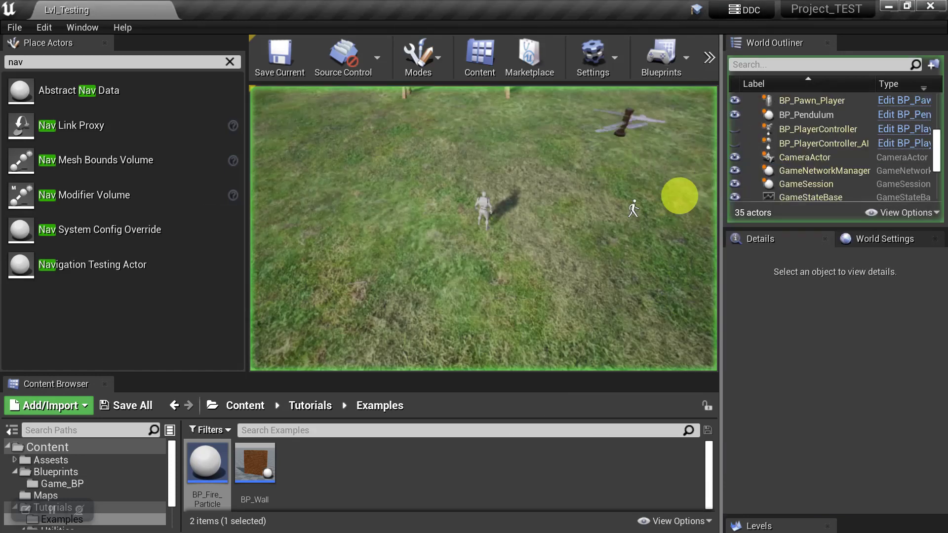
{"action": "left_click_drag", "start_coordinate": [634, 209], "coordinate": [518, 237]}
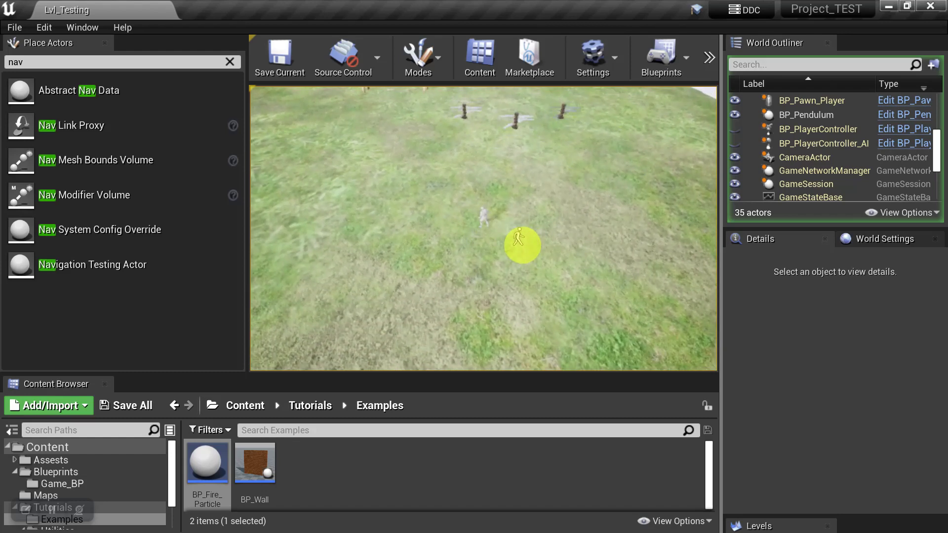
{"action": "left_click_drag", "start_coordinate": [519, 238], "coordinate": [492, 249]}
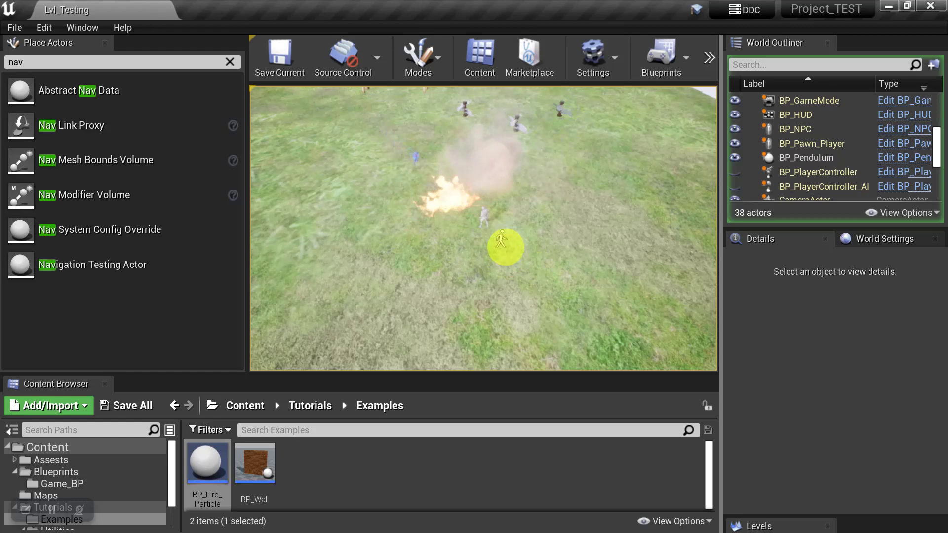
{"action": "left_click", "coordinate": [505, 247]}
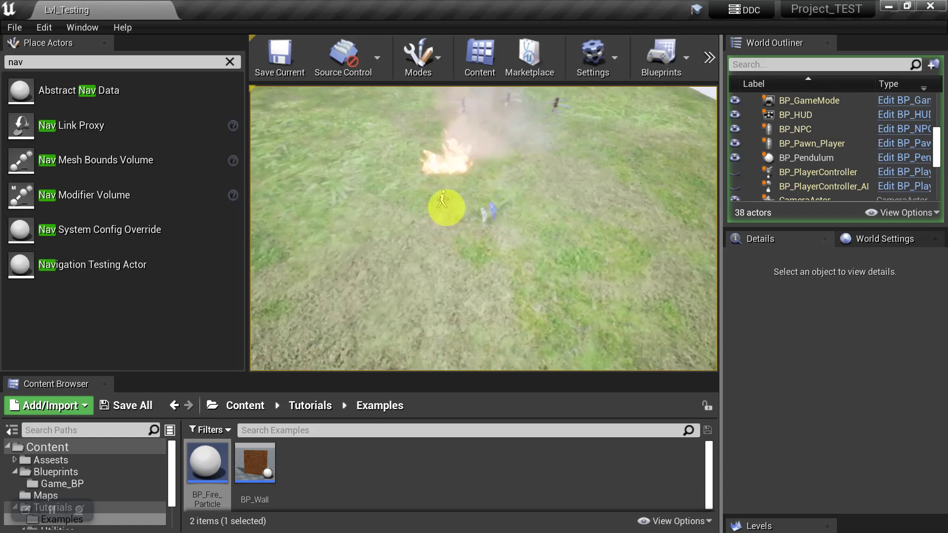
{"action": "key", "text": "Escape"}
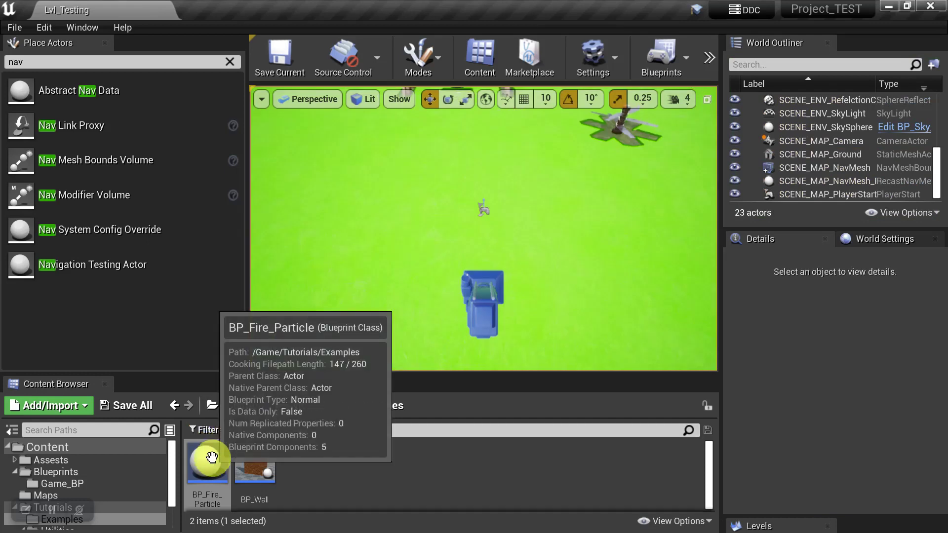
Open the BP_Fire_Particle blueprint and inspect the NavModifier's Failsafe Extent and Collision_Fire's Area Class and Dynamic Obstacle settings
{"action": "double_click", "coordinate": [207, 462]}
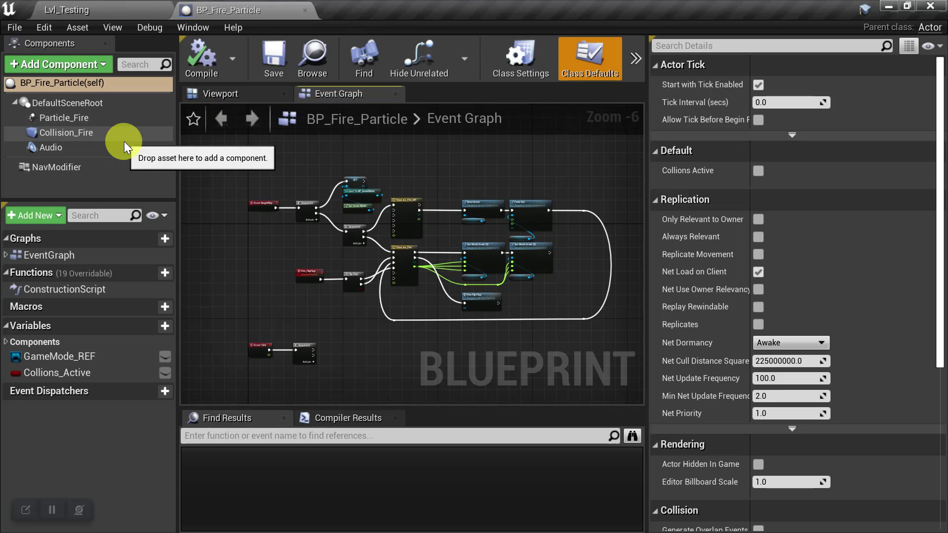
{"action": "left_click", "coordinate": [72, 169]}
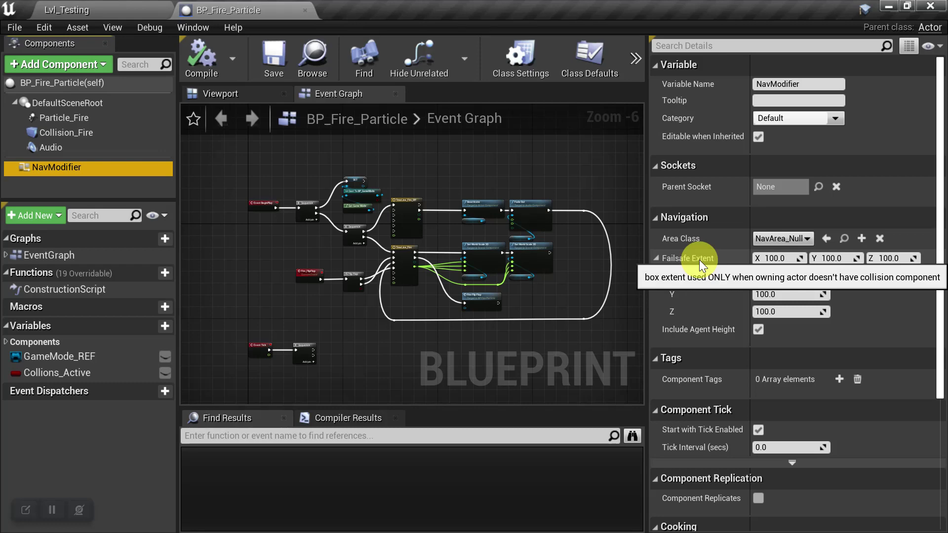
{"action": "left_click", "coordinate": [109, 132]}
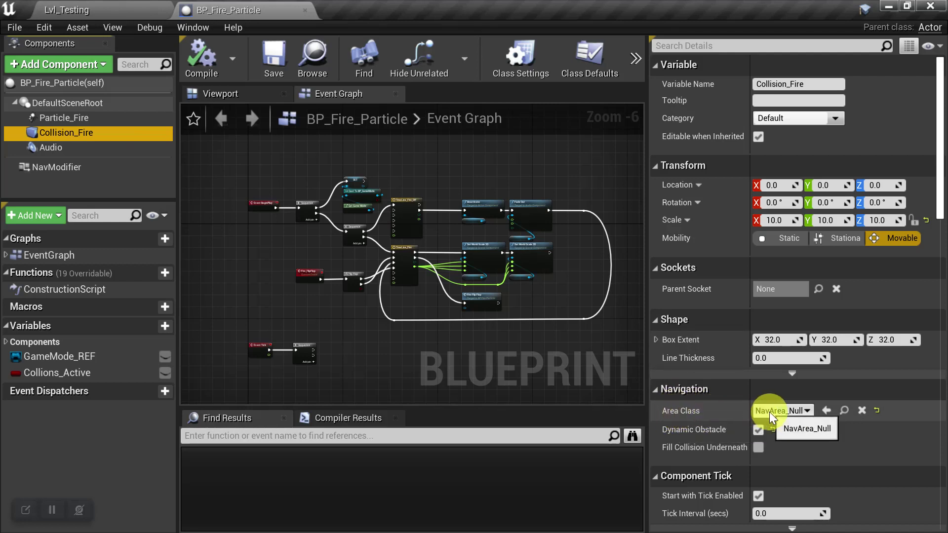
{"action": "mouse_move", "coordinate": [682, 433]}
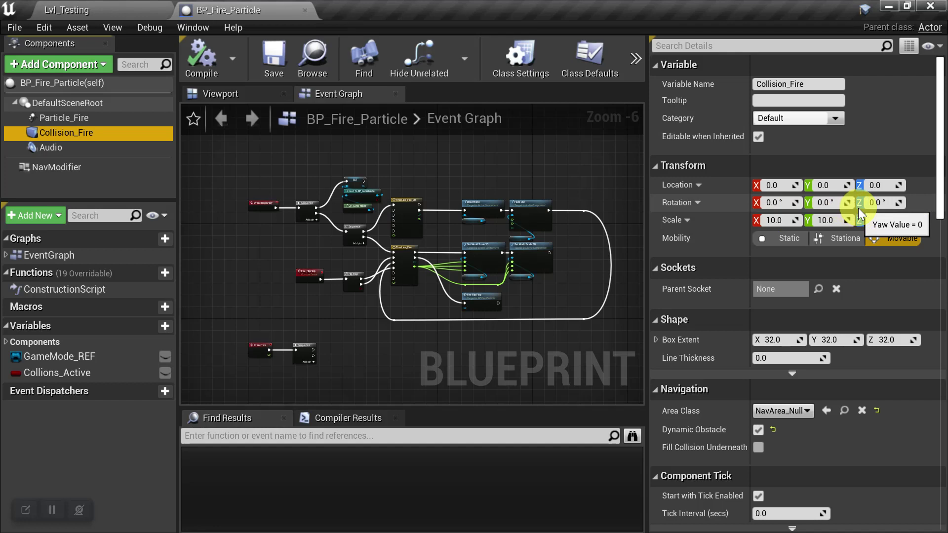
Reselect NavArea_Null as Collision_Fire's Area Class and review the Area Class options of the NavModifier component
{"action": "left_click", "coordinate": [781, 410]}
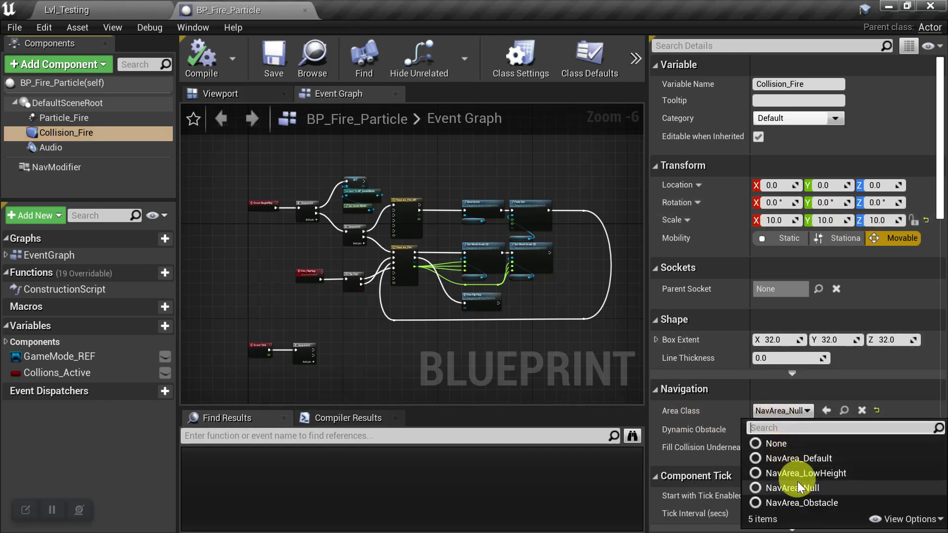
{"action": "left_click", "coordinate": [785, 490]}
{"action": "left_click", "coordinate": [67, 169]}
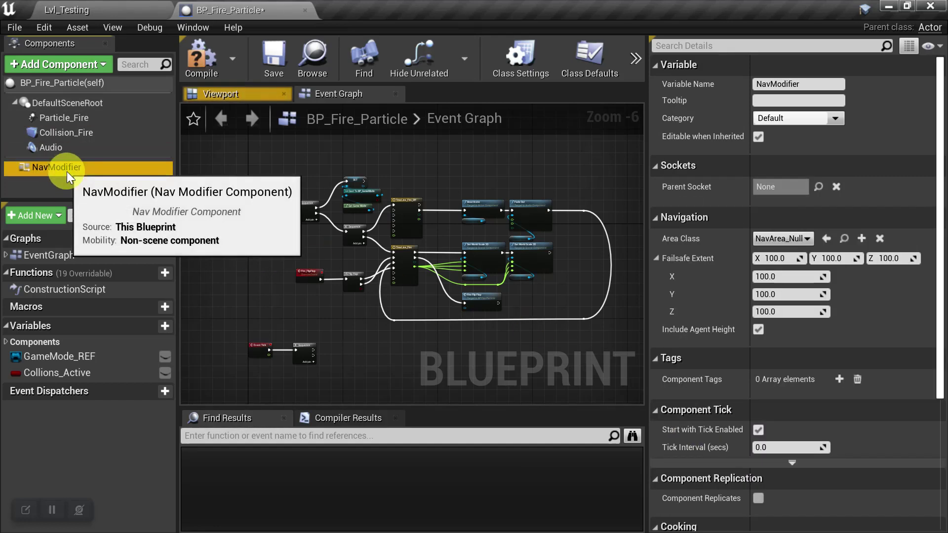
{"action": "left_click", "coordinate": [784, 239]}
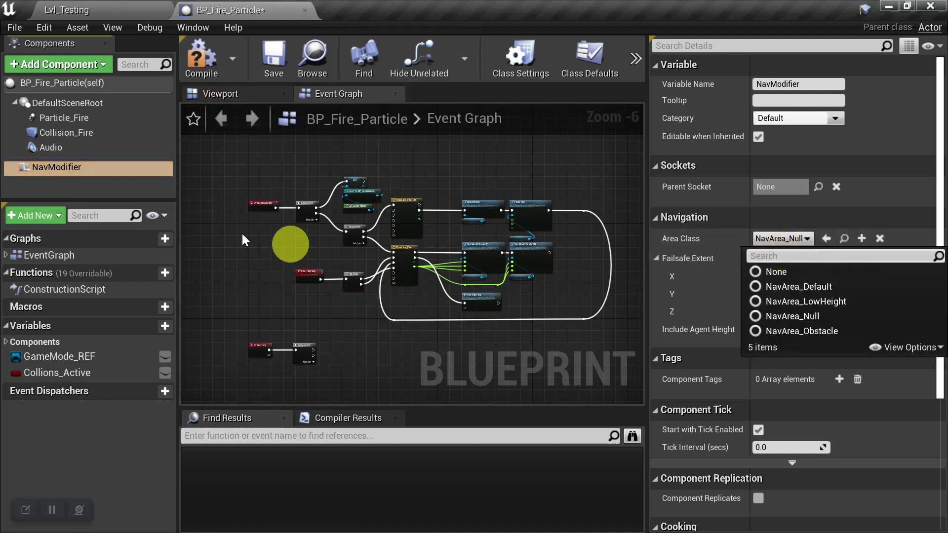
{"action": "left_click", "coordinate": [76, 166]}
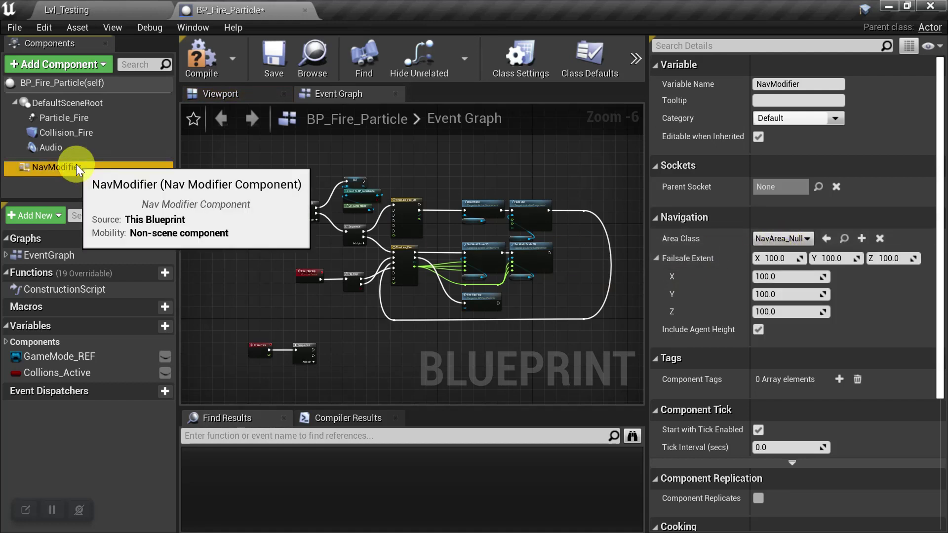
Set Collision_Fire's Area Class to None, disable its Dynamic Obstacle option, and compile and save the blueprint
{"action": "left_click", "coordinate": [78, 136]}
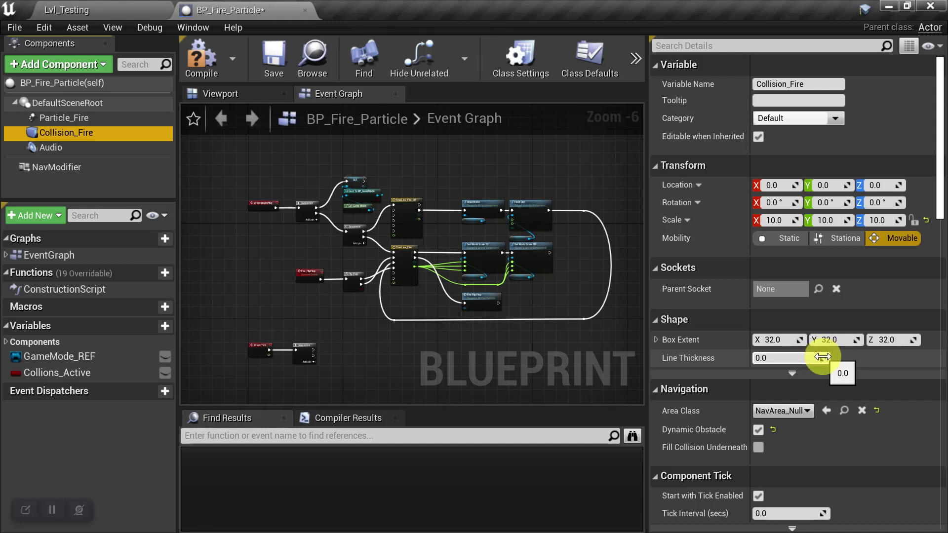
{"action": "left_click", "coordinate": [789, 411]}
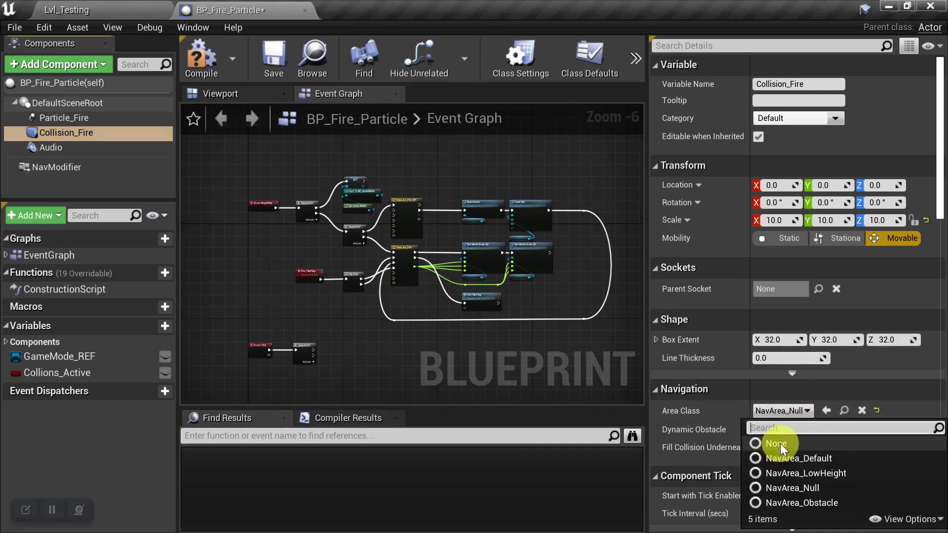
{"action": "left_click", "coordinate": [780, 443]}
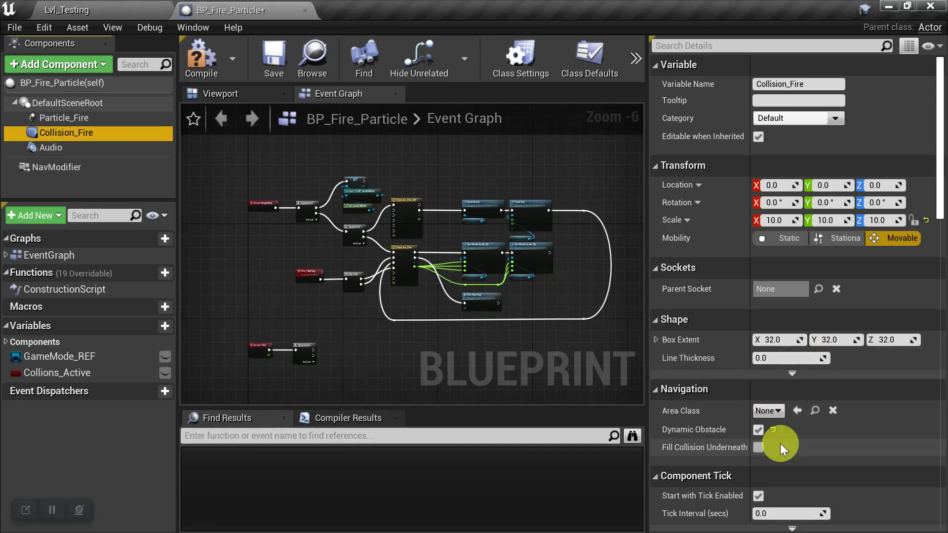
{"action": "left_click", "coordinate": [758, 431]}
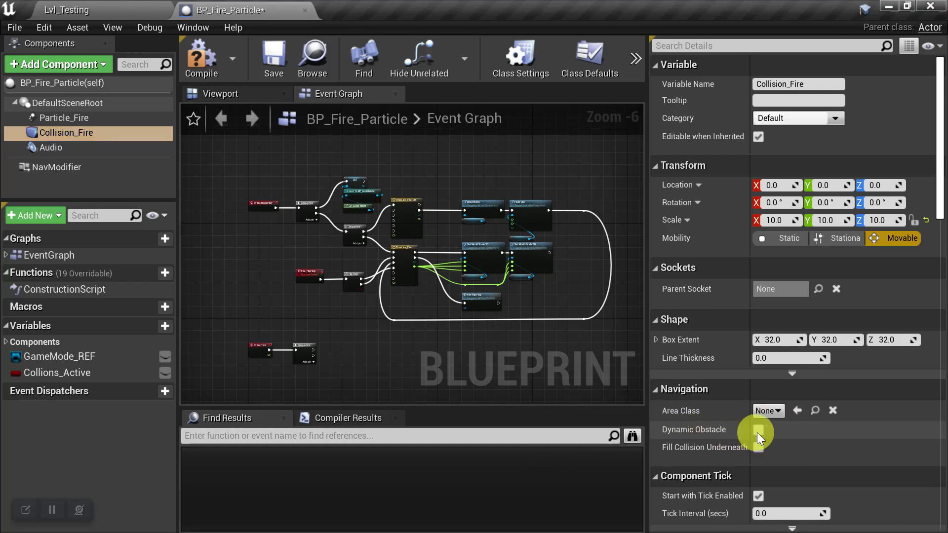
{"action": "left_click", "coordinate": [214, 58]}
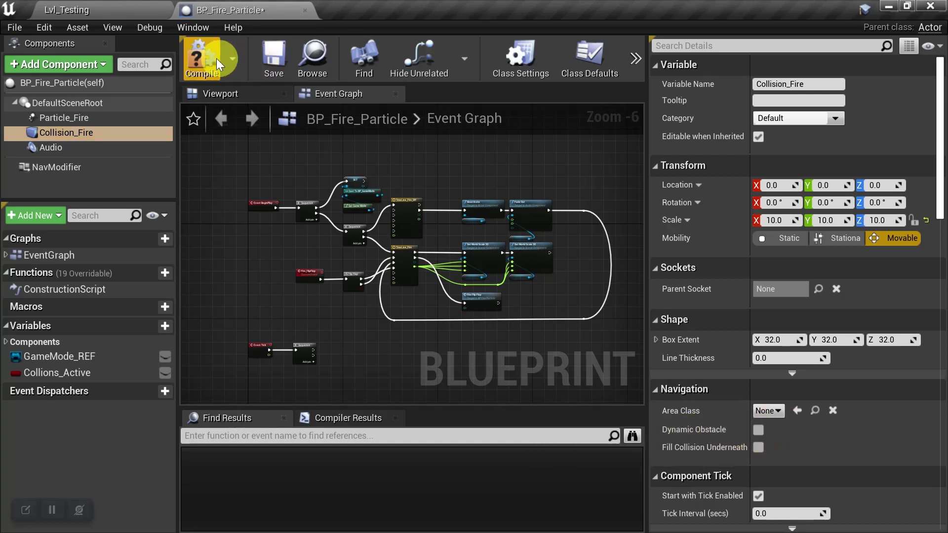
{"action": "left_click", "coordinate": [273, 59]}
Set the NavModifier component's Area Class to NavArea_Obstacle, and compile and save BP_Fire_Particle
{"action": "left_click", "coordinate": [74, 168]}
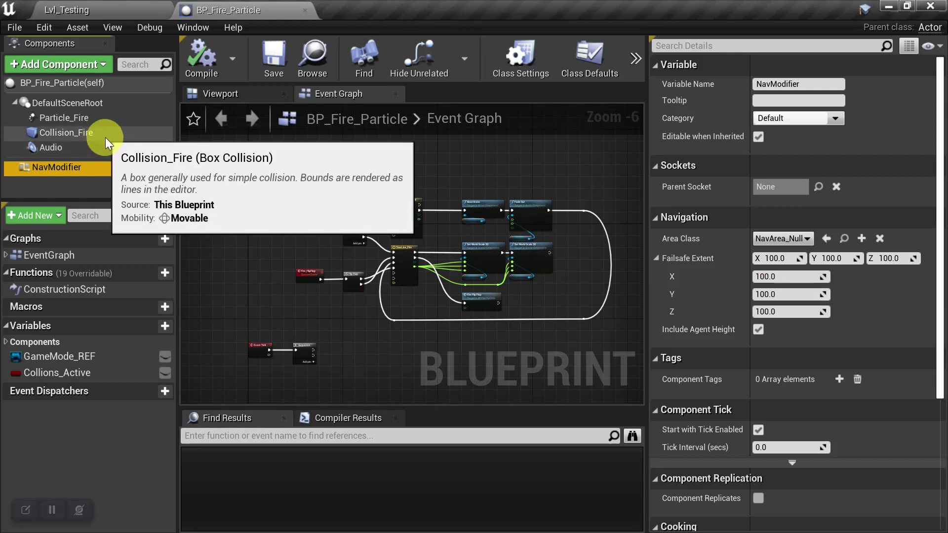
{"action": "left_click", "coordinate": [785, 237]}
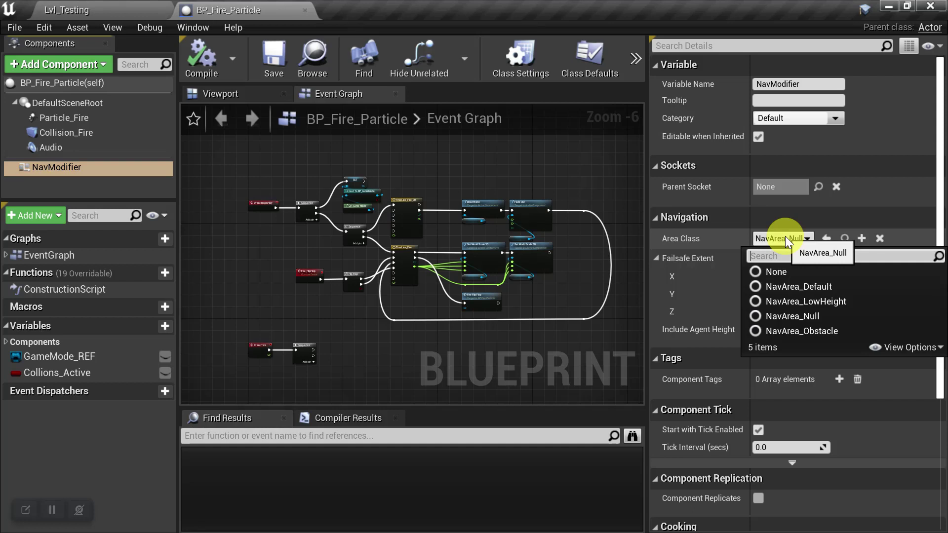
{"action": "left_click", "coordinate": [796, 330]}
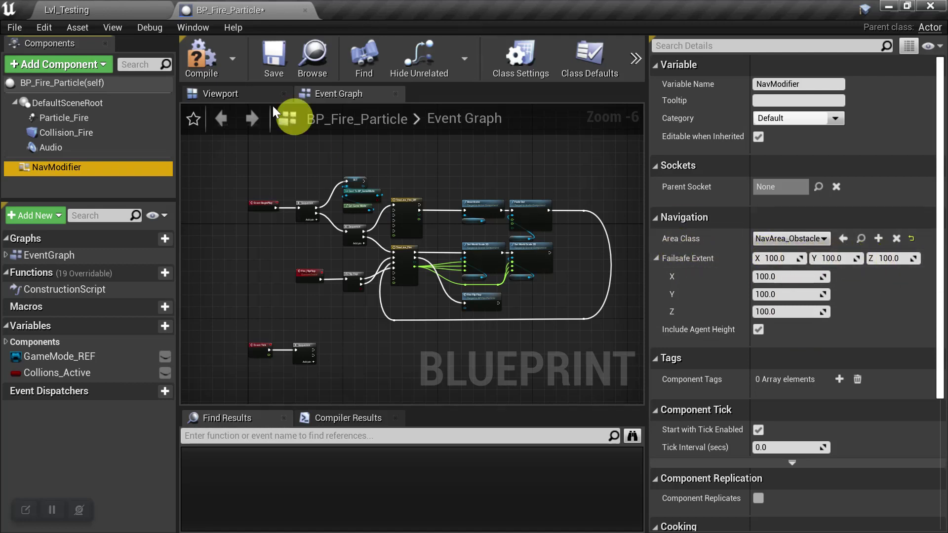
{"action": "left_click", "coordinate": [209, 67]}
{"action": "left_click", "coordinate": [274, 61]}
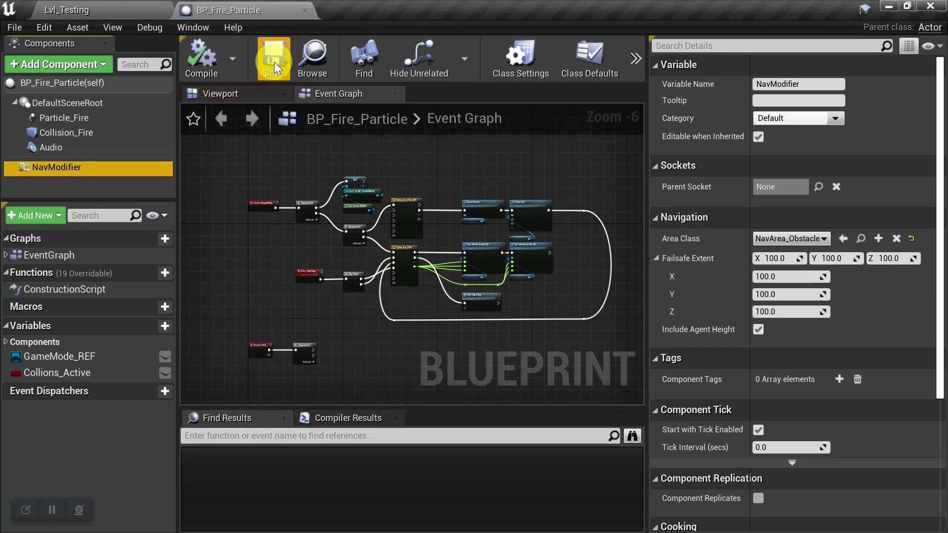
Return to Lvl_Testing, play it with "show Navigation" to examine the navmesh and the NPC's movement, and end the preview
{"action": "right_click", "coordinate": [127, 10]}
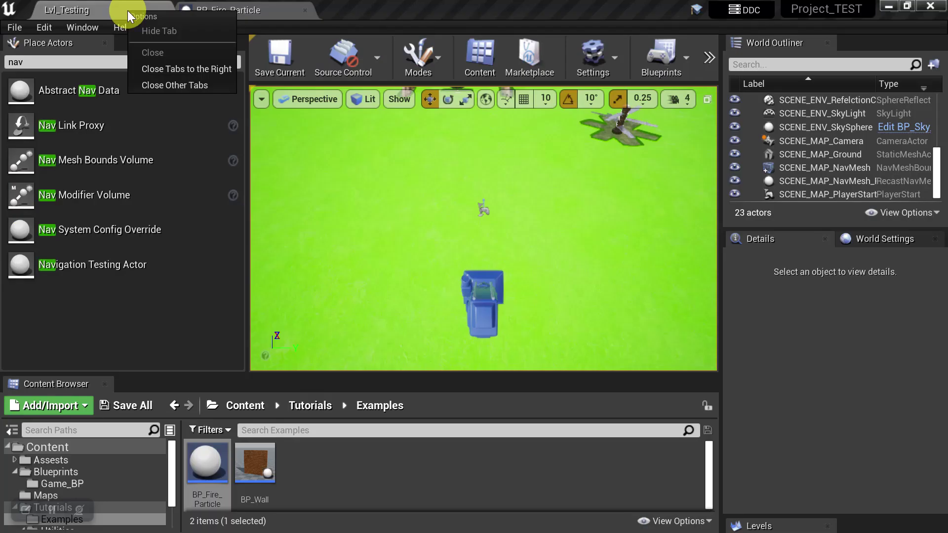
{"action": "left_click", "coordinate": [710, 57]}
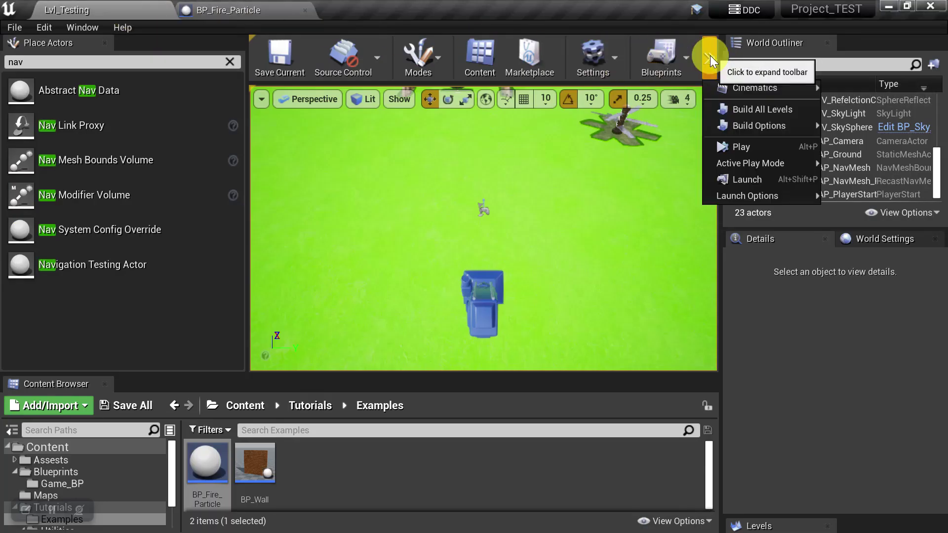
{"action": "left_click", "coordinate": [742, 147]}
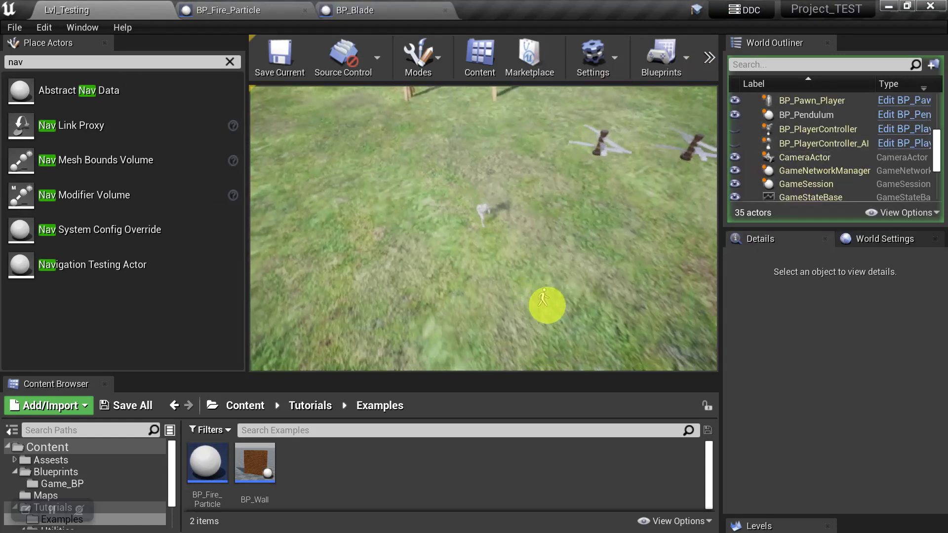
{"action": "type", "text": "show Navigation"}
{"action": "key", "text": "Return"}
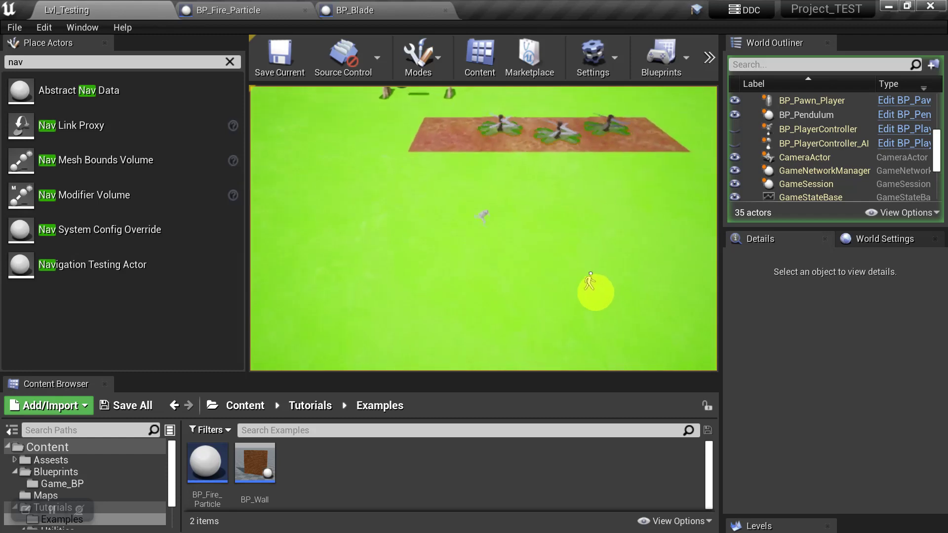
{"action": "left_click", "coordinate": [518, 267]}
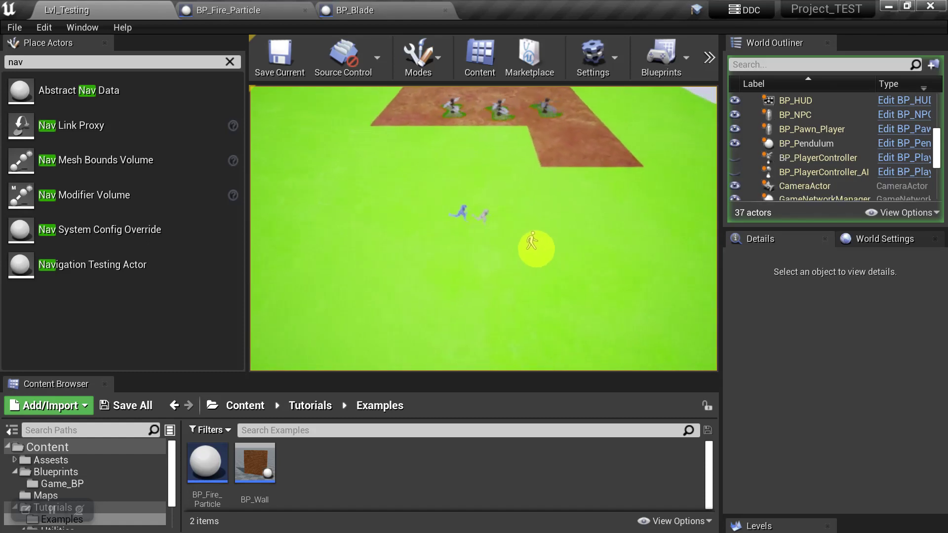
{"action": "key", "text": "Escape"}
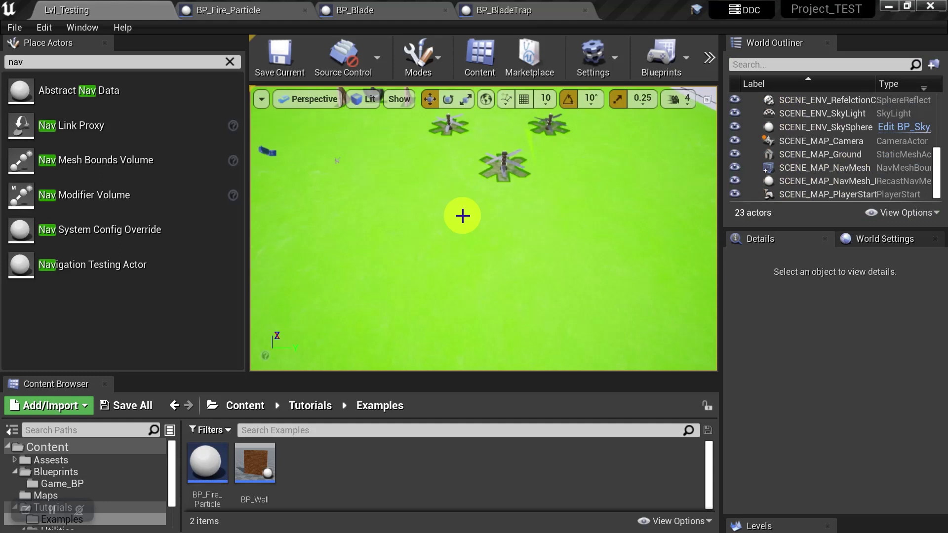